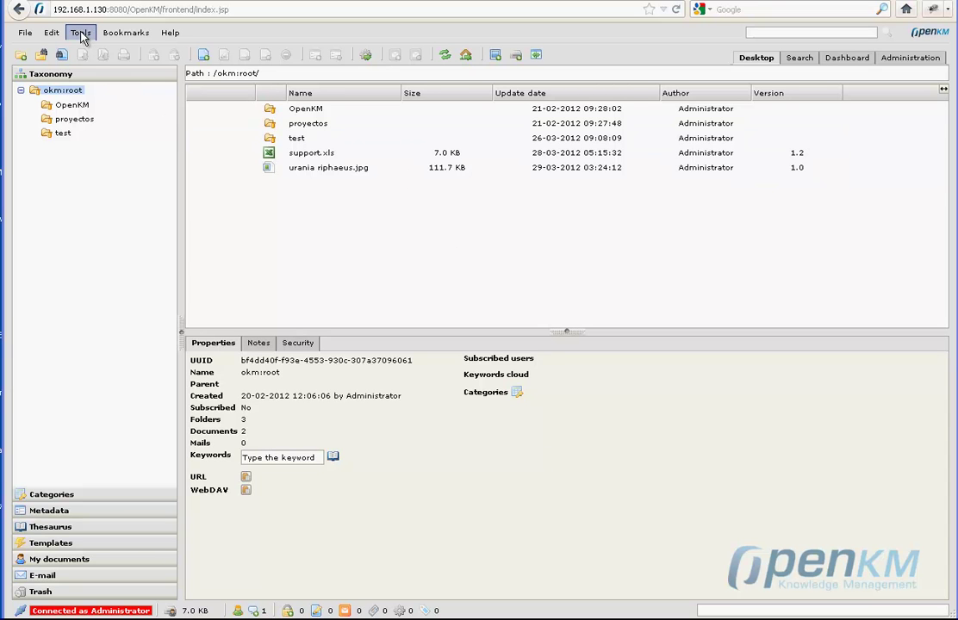
# Start a new Google Docs document from the Tools menu and log in to Google.
pyautogui.click(81, 36)
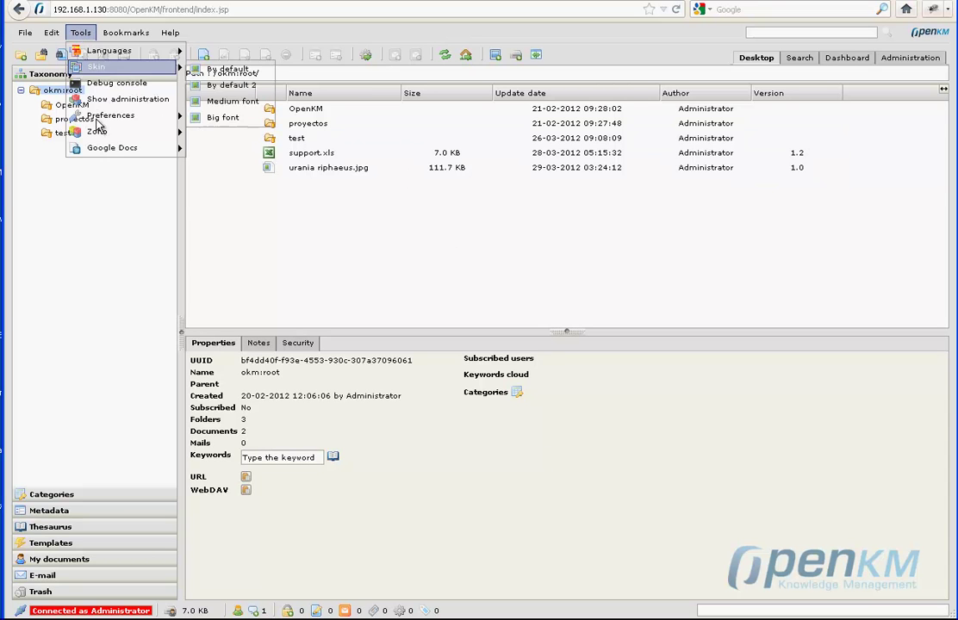
pyautogui.moveTo(109, 154)
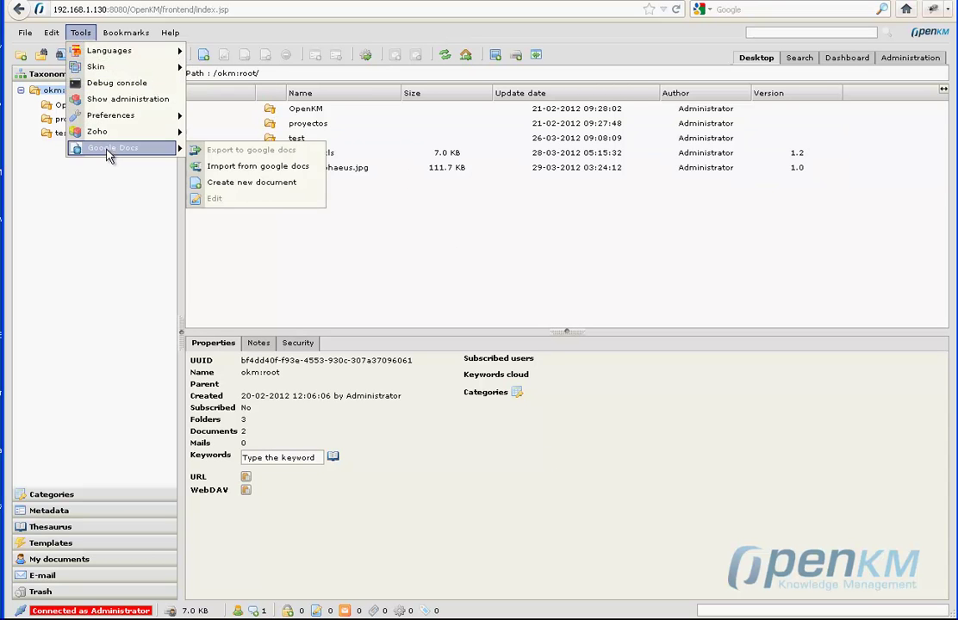
pyautogui.click(249, 188)
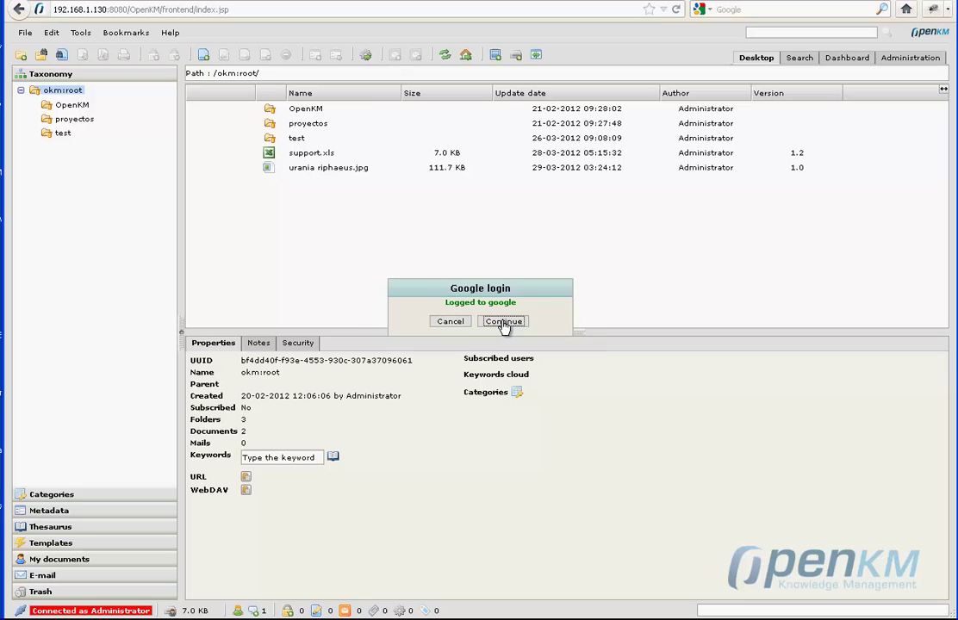
# Name the new document test1.doc, choose the Word document type, and create it.
pyautogui.click(503, 322)
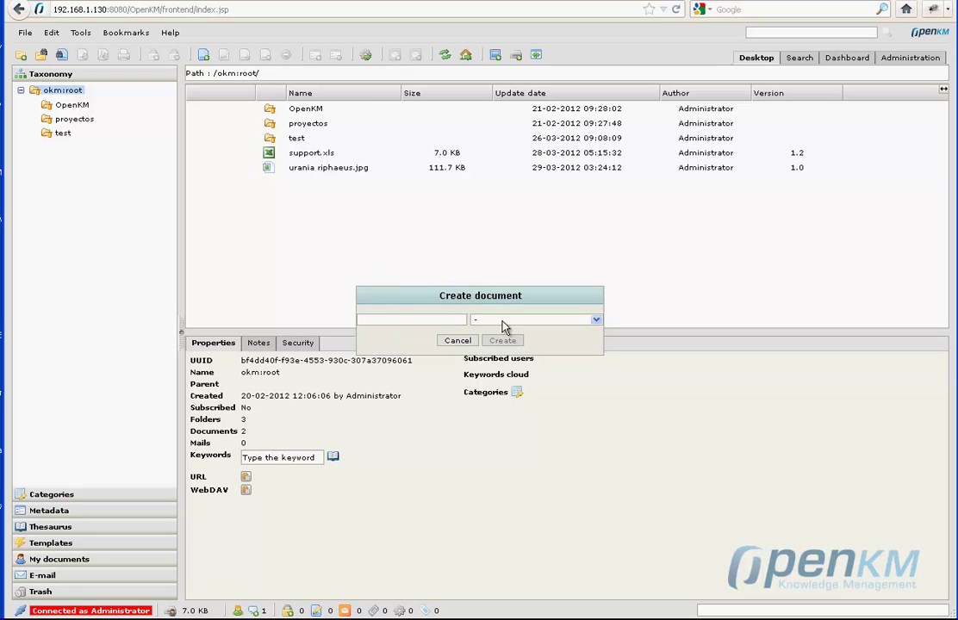
pyautogui.click(450, 319)
pyautogui.write('test1.doc')
pyautogui.click(558, 322)
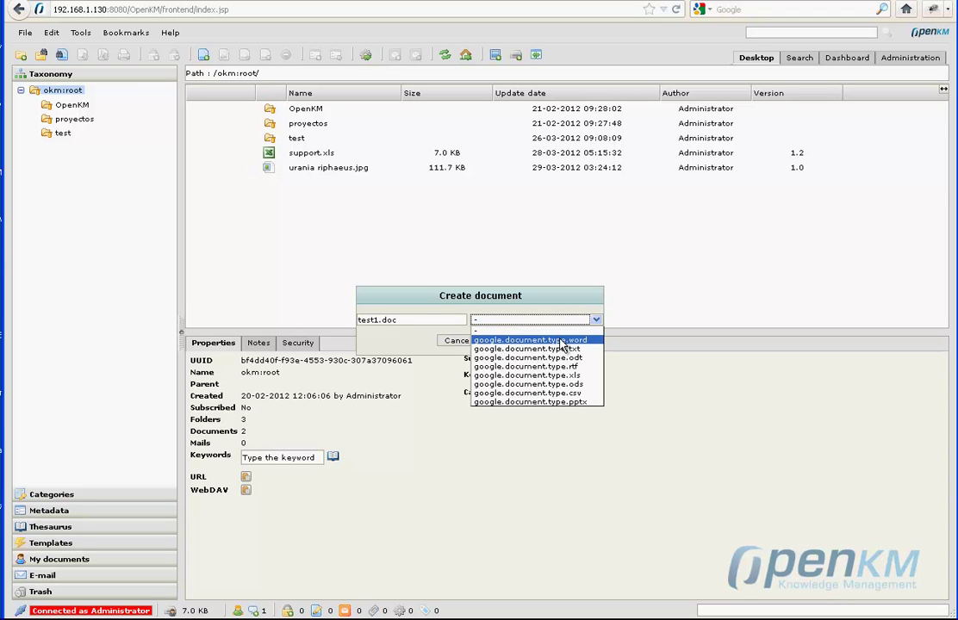
pyautogui.click(562, 342)
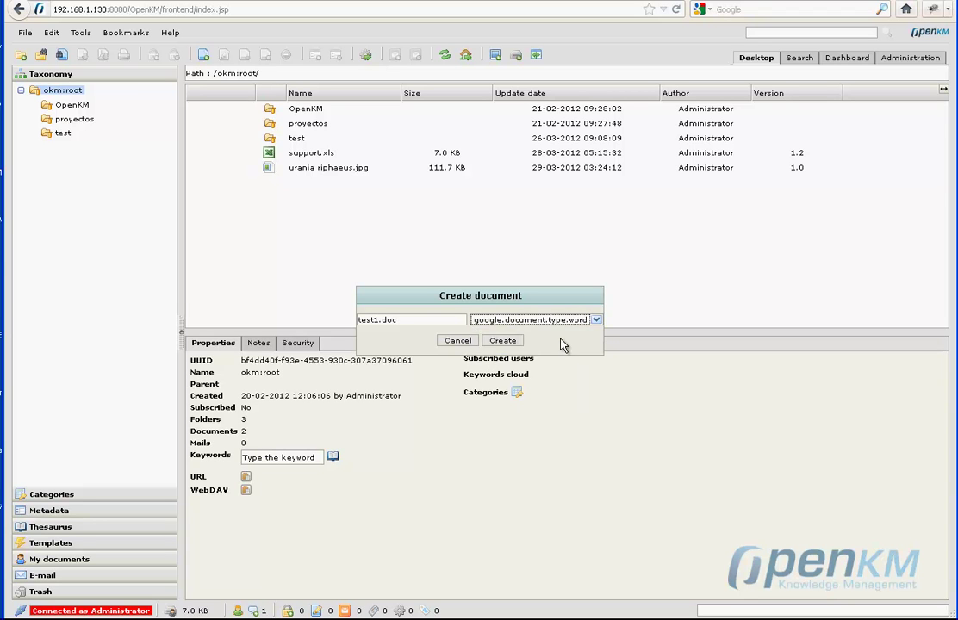
pyautogui.click(502, 342)
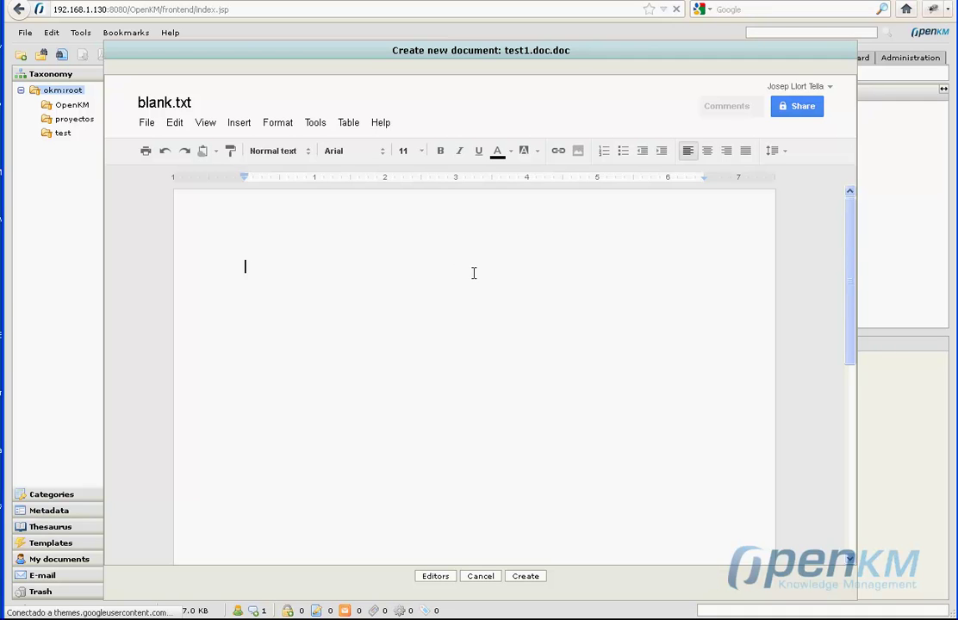
# Type 'This is a test file.' and import the document into the root folder.
pyautogui.write('This is ')
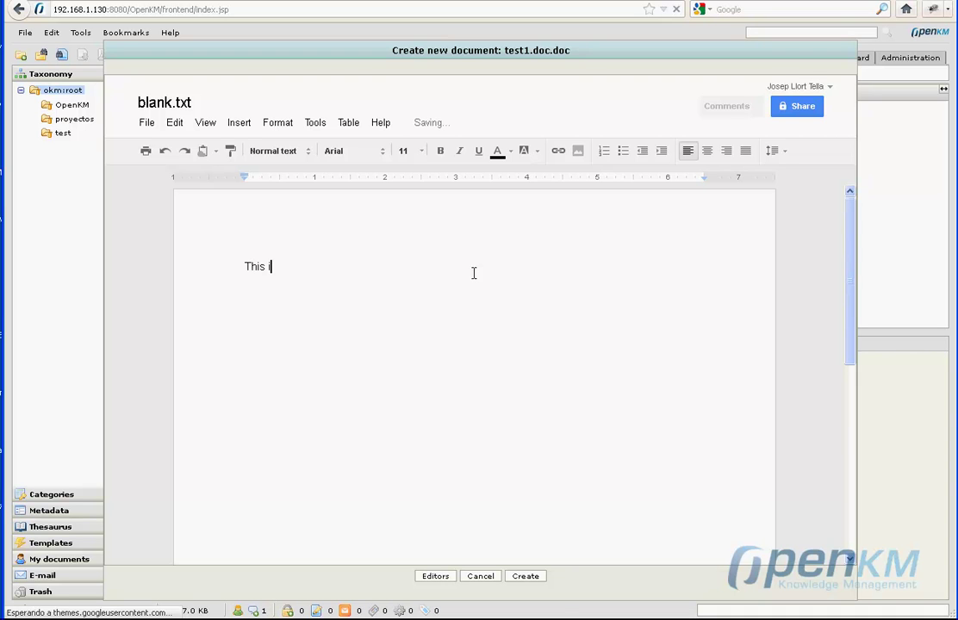
pyautogui.write('a test file.')
pyautogui.click(525, 577)
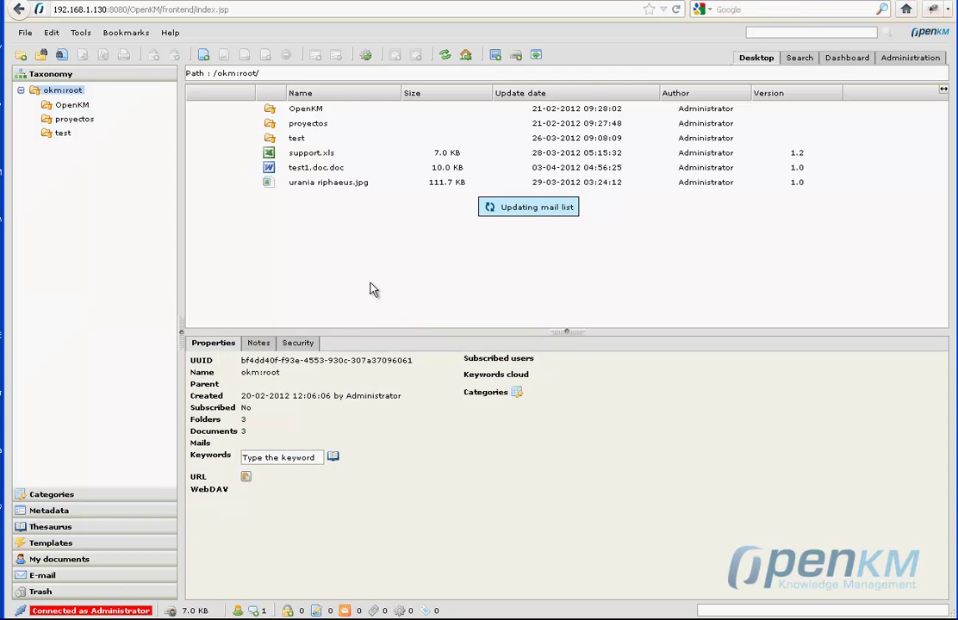
# Open test1.doc in the Google Docs editor and place the cursor after its sentence.
pyautogui.doubleClick(325, 170)
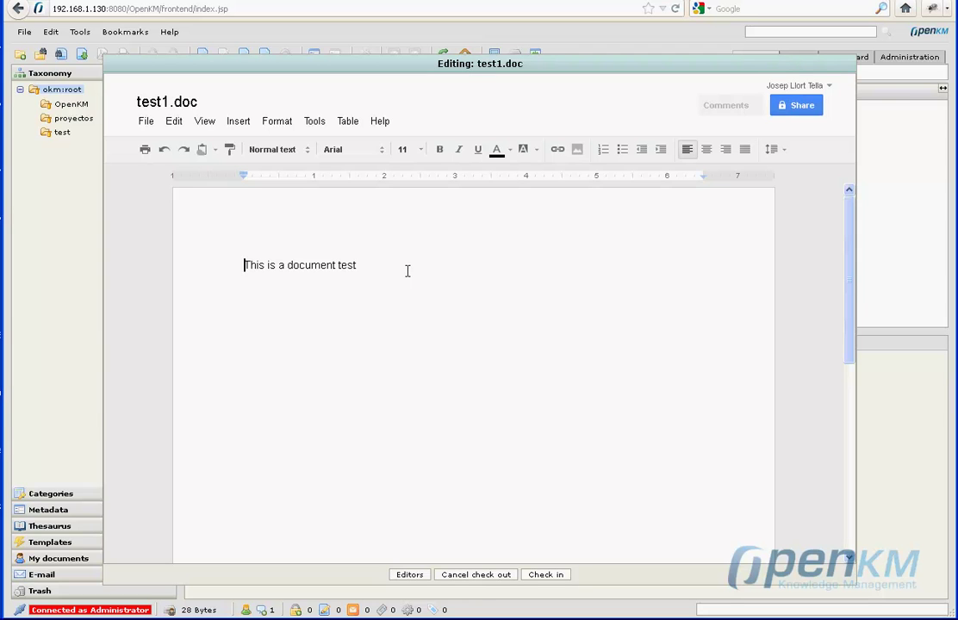
pyautogui.click(408, 270)
# Add another Google user's e-mail as an editor of test1.doc, then close the Editors dialog.
pyautogui.click(411, 575)
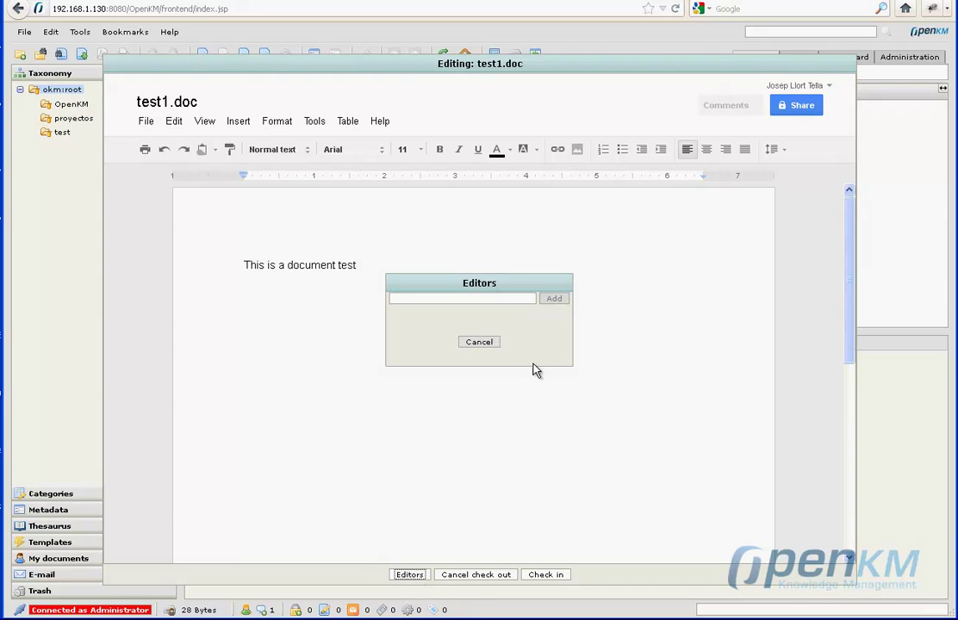
pyautogui.click(494, 299)
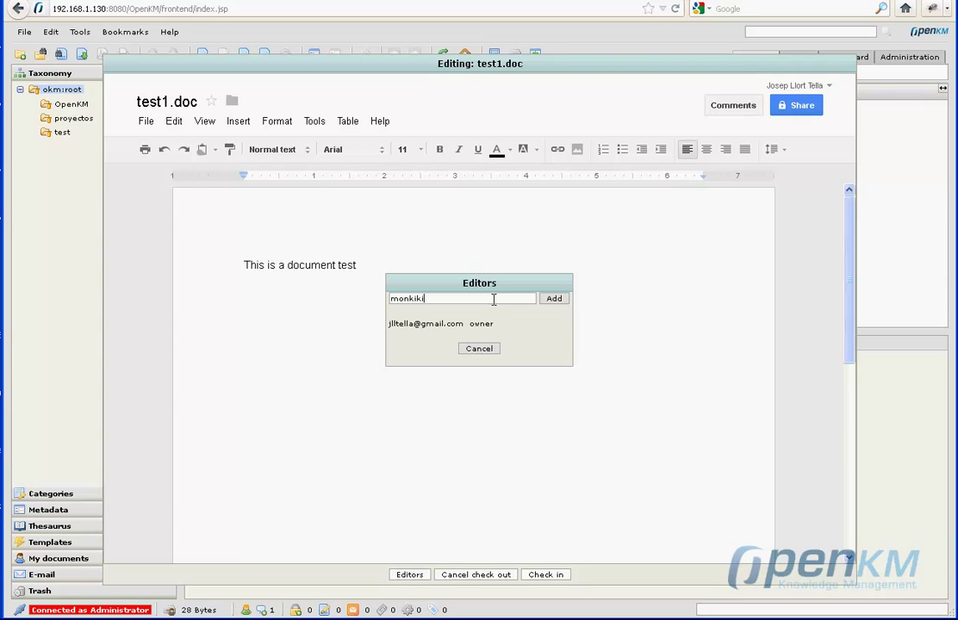
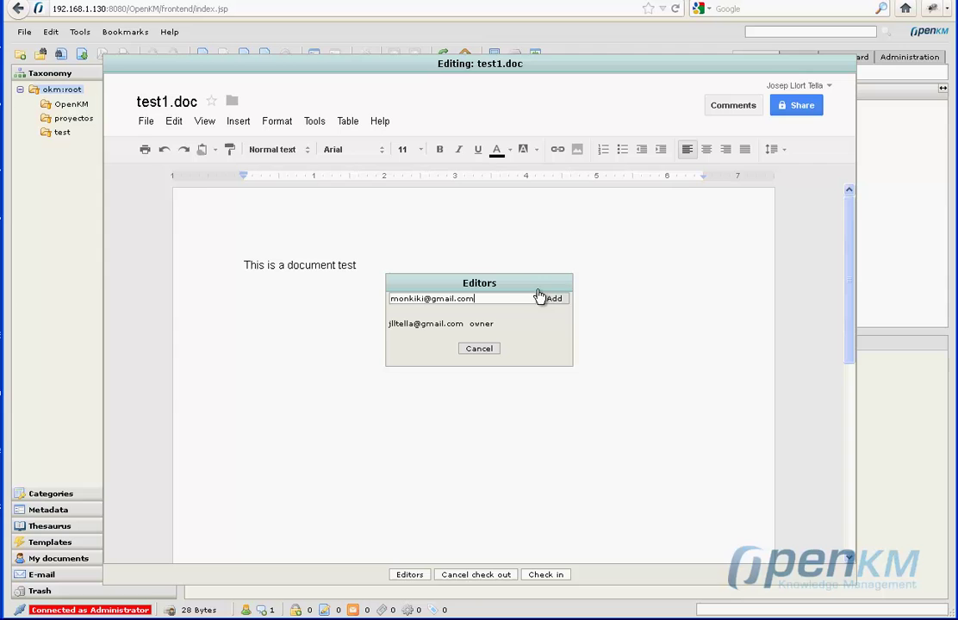
pyautogui.click(554, 299)
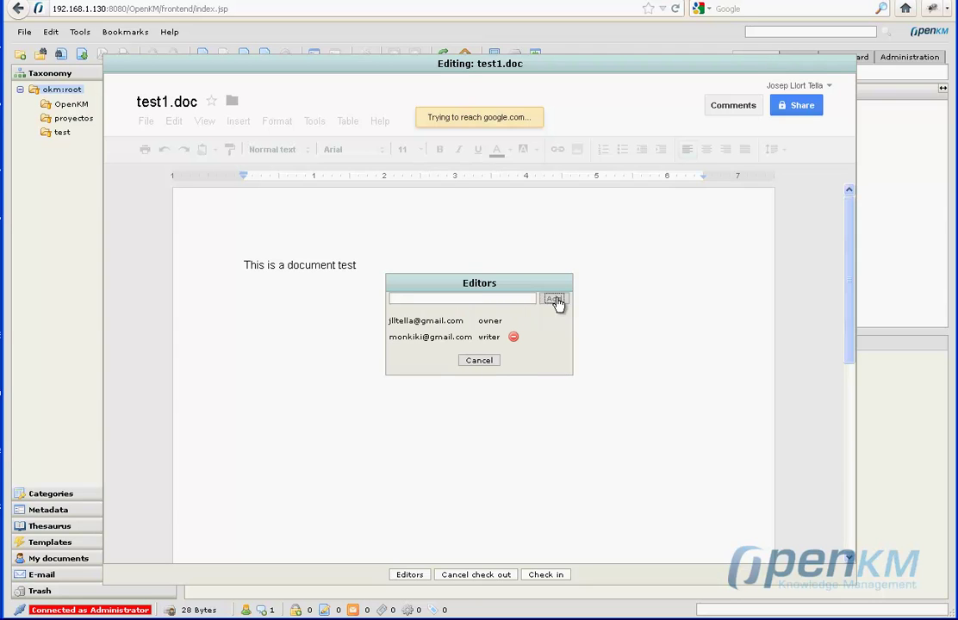
pyautogui.click(483, 363)
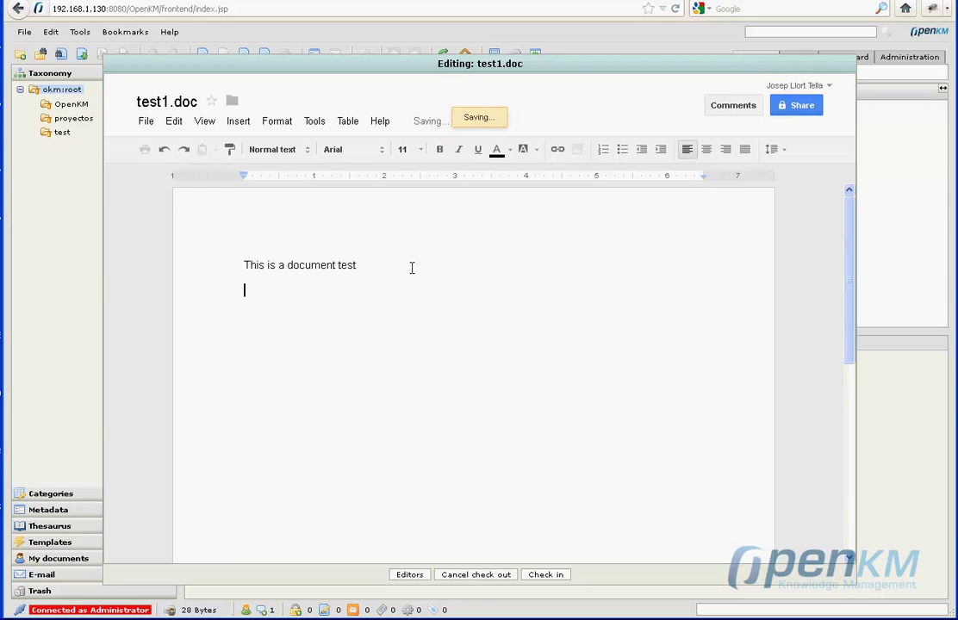
# Add a new line to test1.doc reading 'Several users can edit at same time.'.
pyautogui.press('Return')
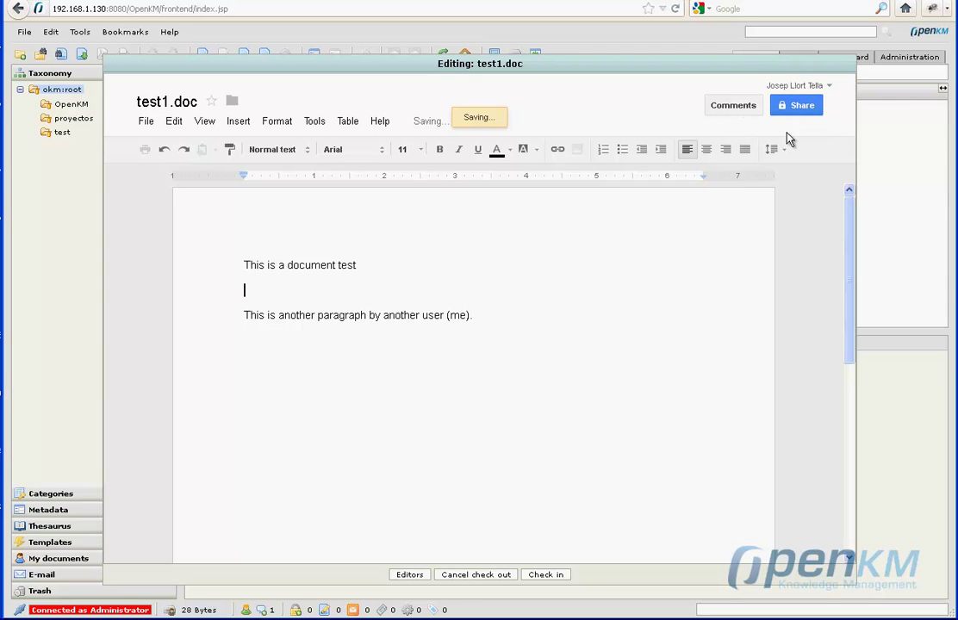
pyautogui.doubleClick(313, 293)
pyautogui.write('Seve')
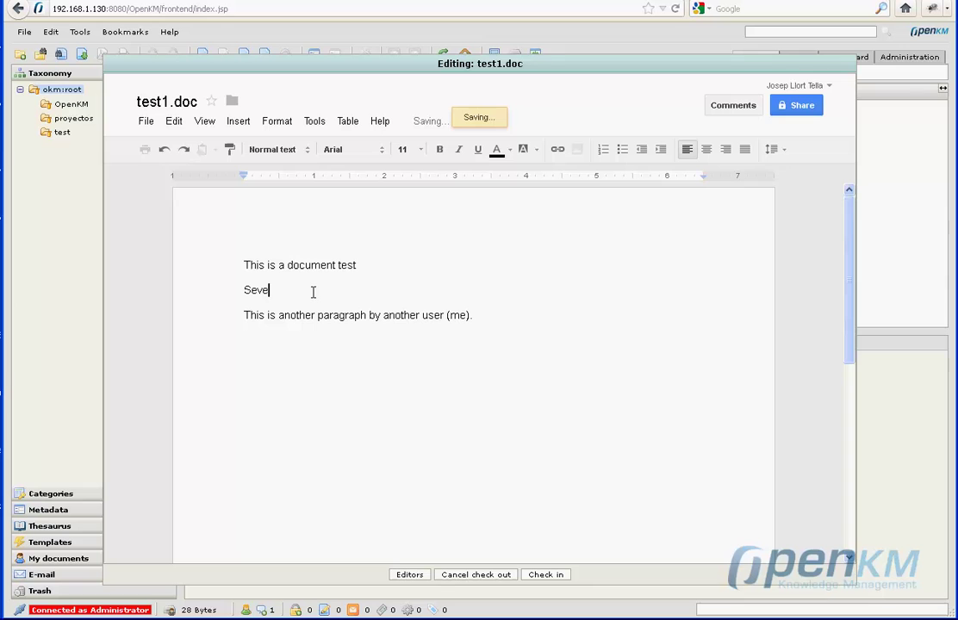
pyautogui.write('ral u')
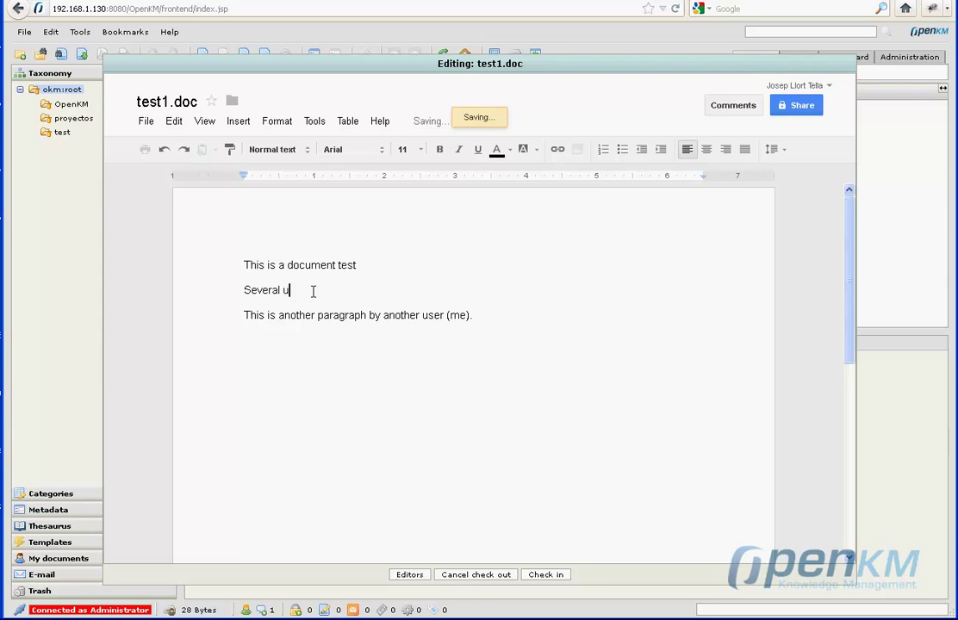
pyautogui.write('sers can edit at sa')
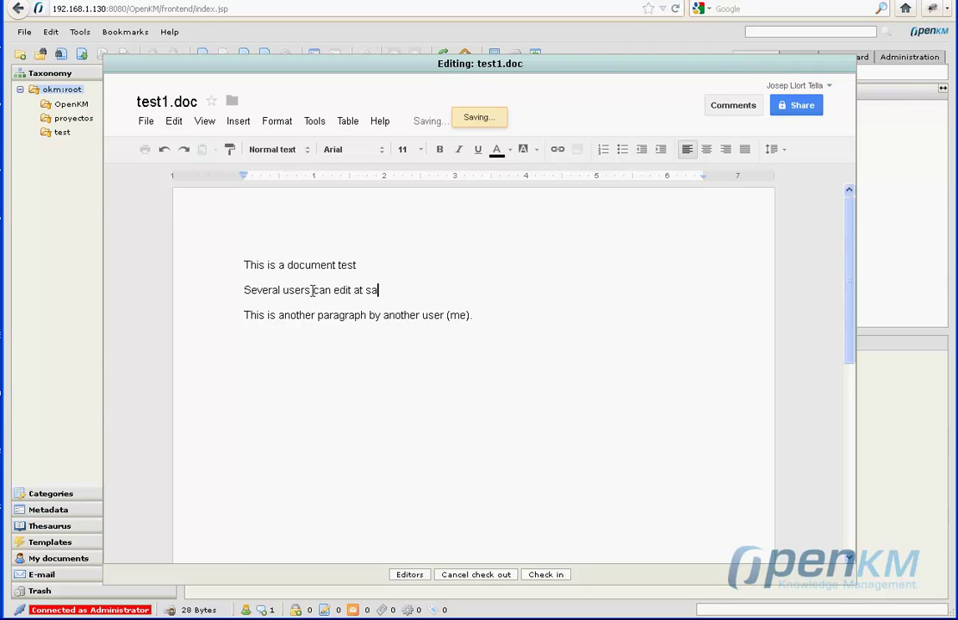
pyautogui.write('me tim')
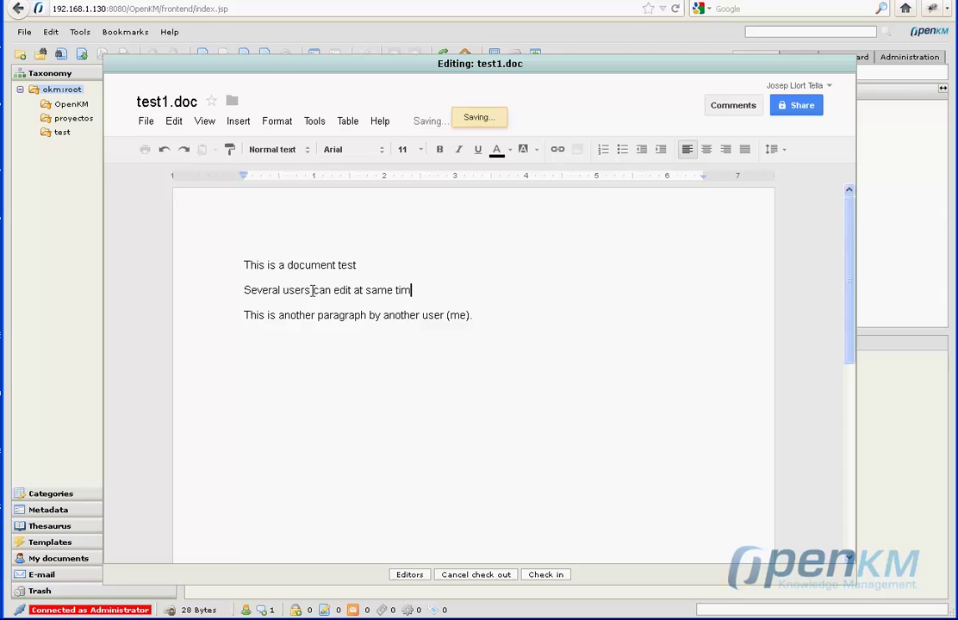
pyautogui.write('e.')
# Check in test1.doc, then open support.xls for editing in Google Docs.
pyautogui.click(543, 575)
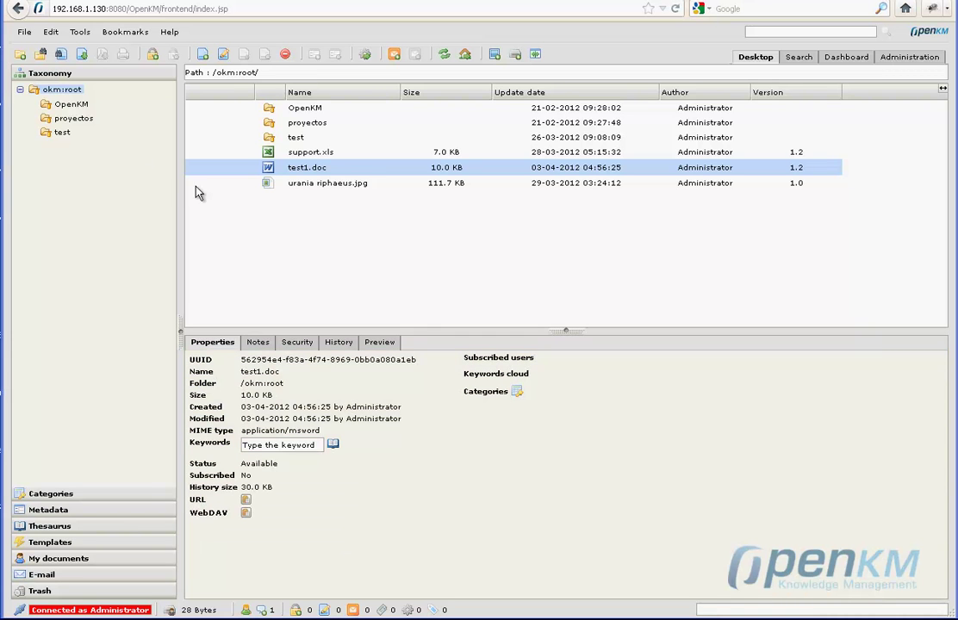
pyautogui.click(308, 157)
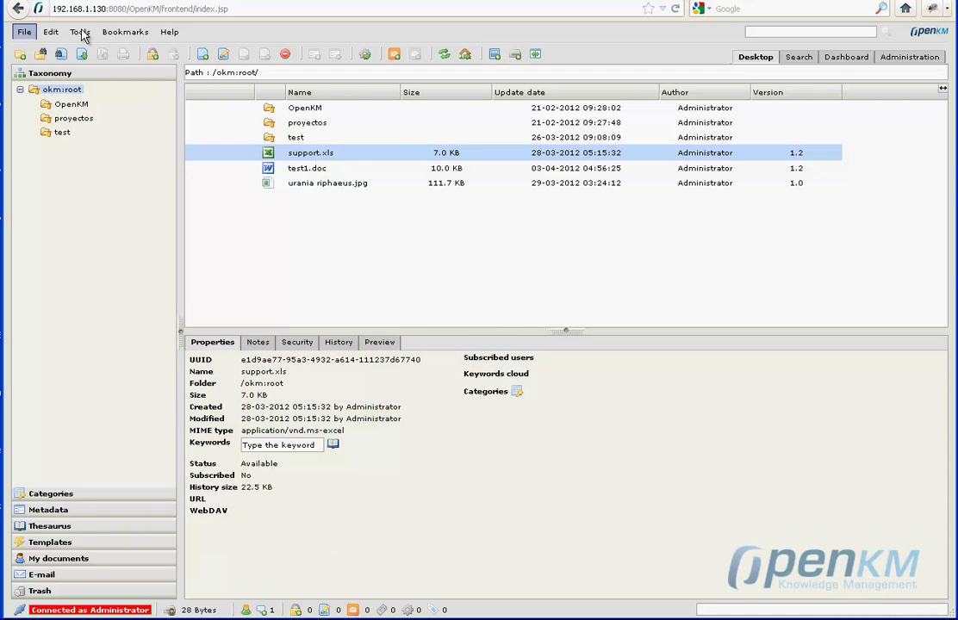
pyautogui.click(80, 32)
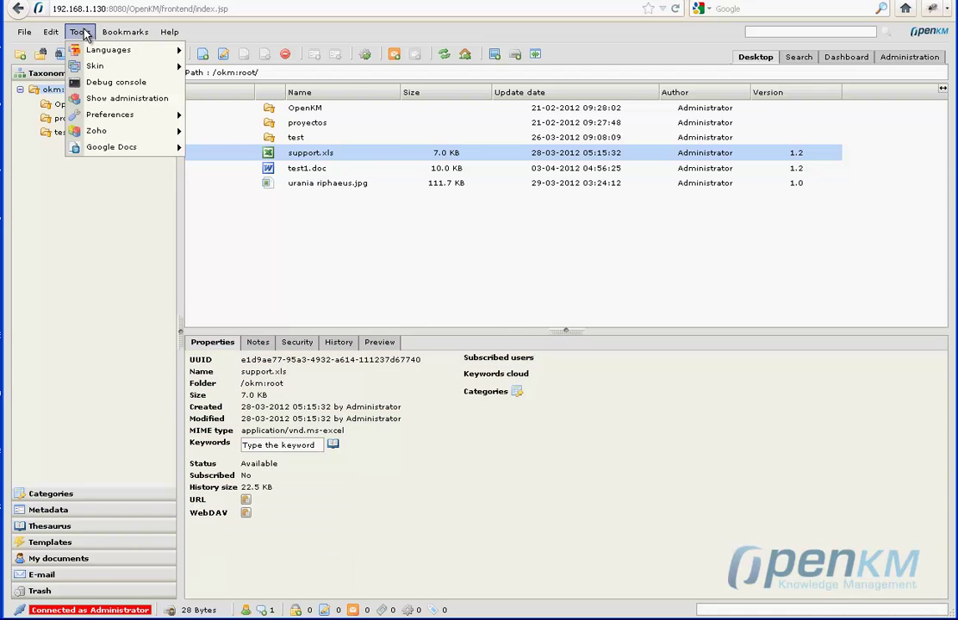
pyautogui.click(119, 147)
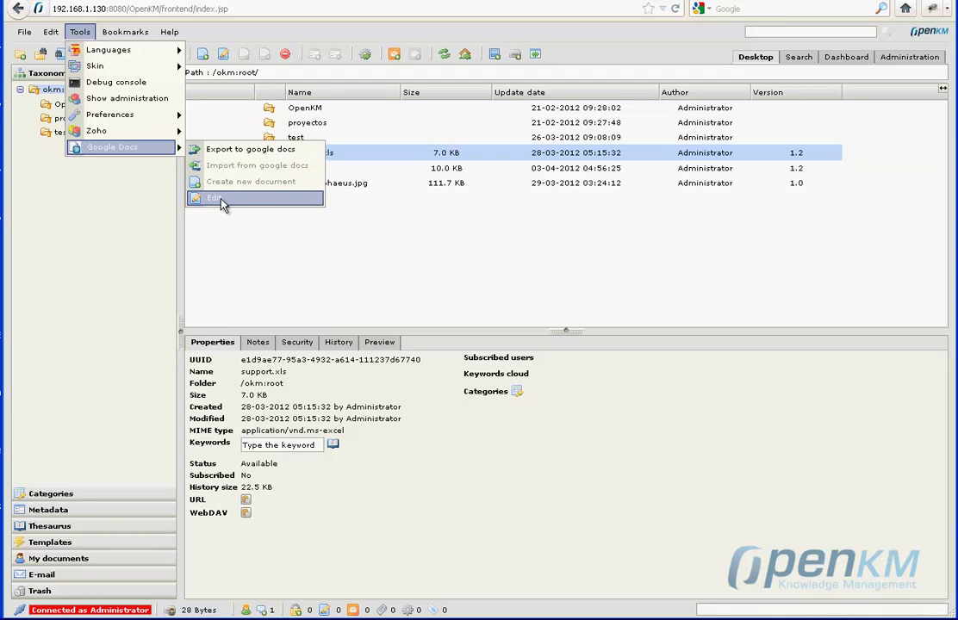
pyautogui.click(221, 199)
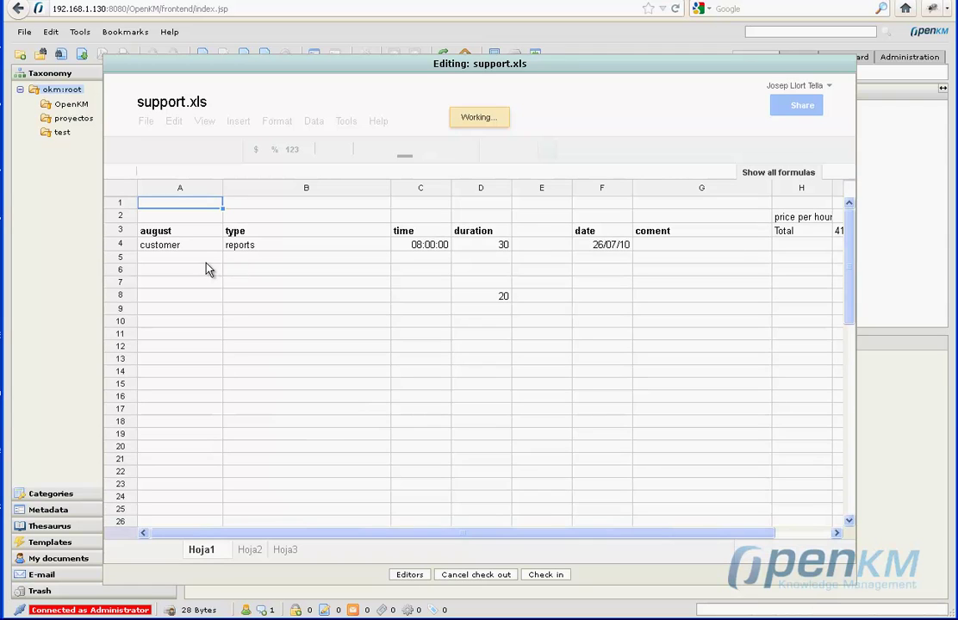
# Enter 'customer 2' in A5 and 'reports 2' in B5 of support.xls.
pyautogui.click(204, 261)
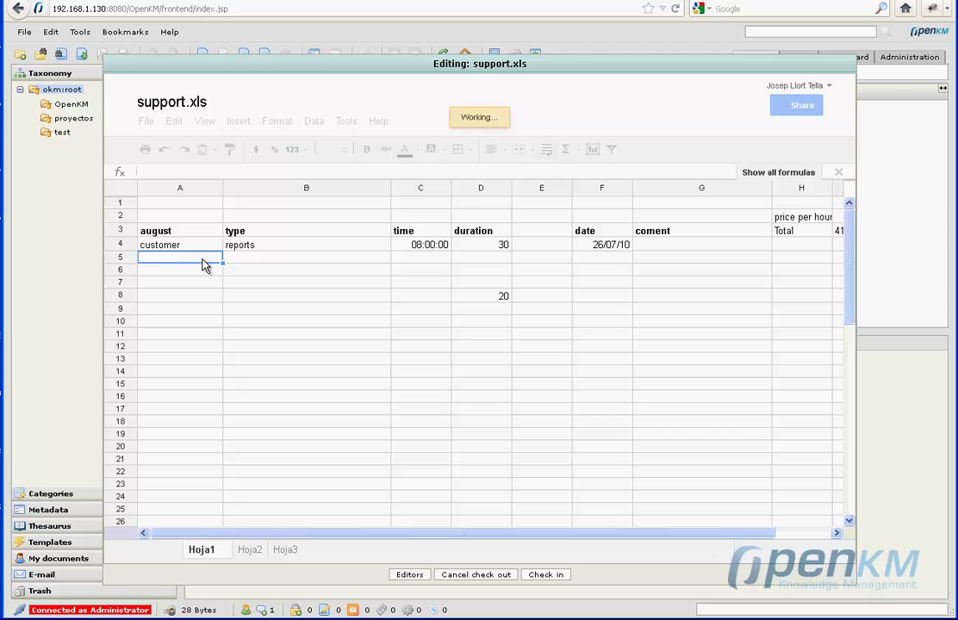
pyautogui.write('custo')
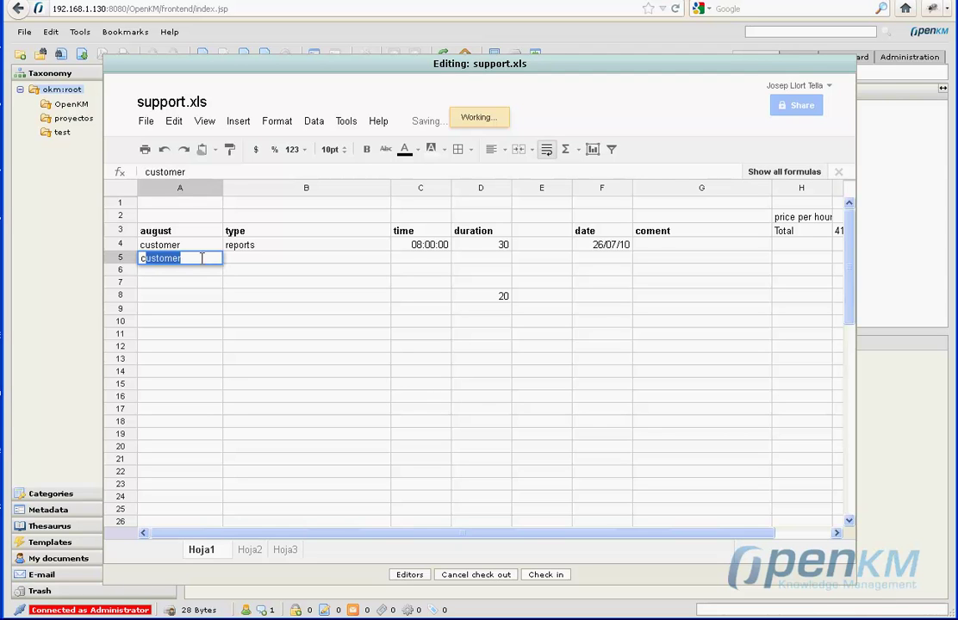
pyautogui.write('mer 2')
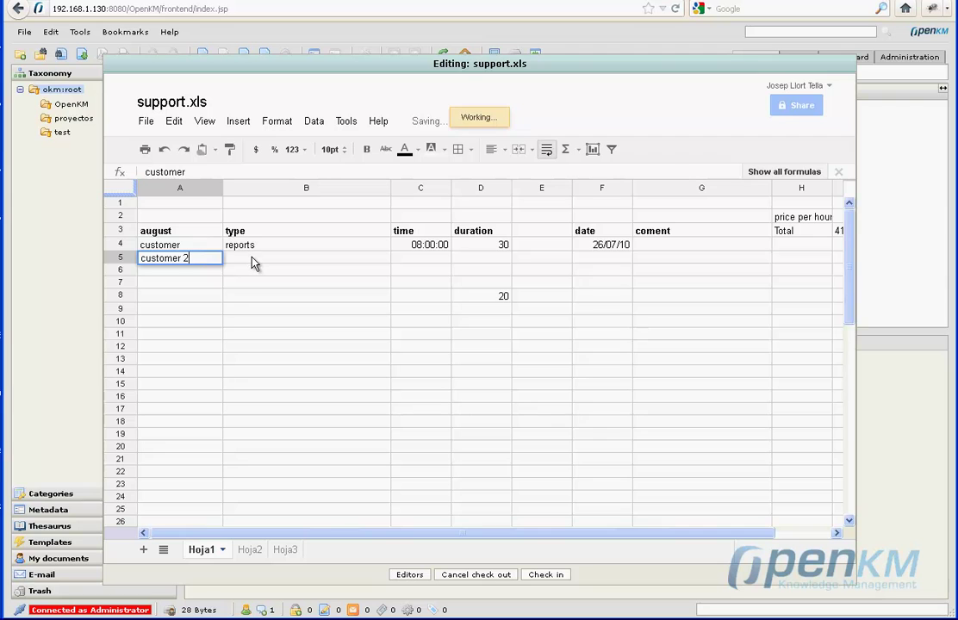
pyautogui.click(254, 263)
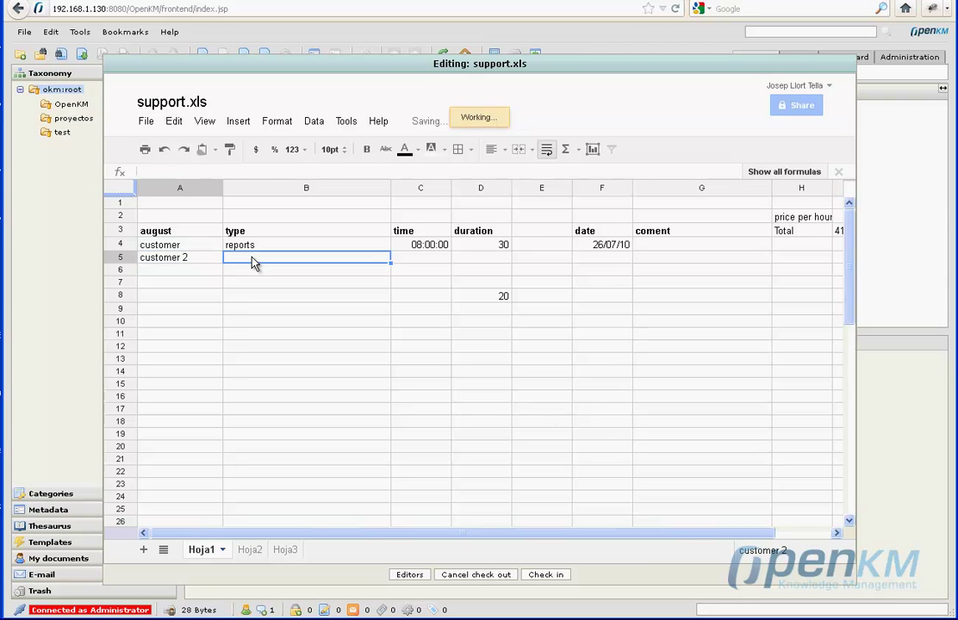
pyautogui.write('report')
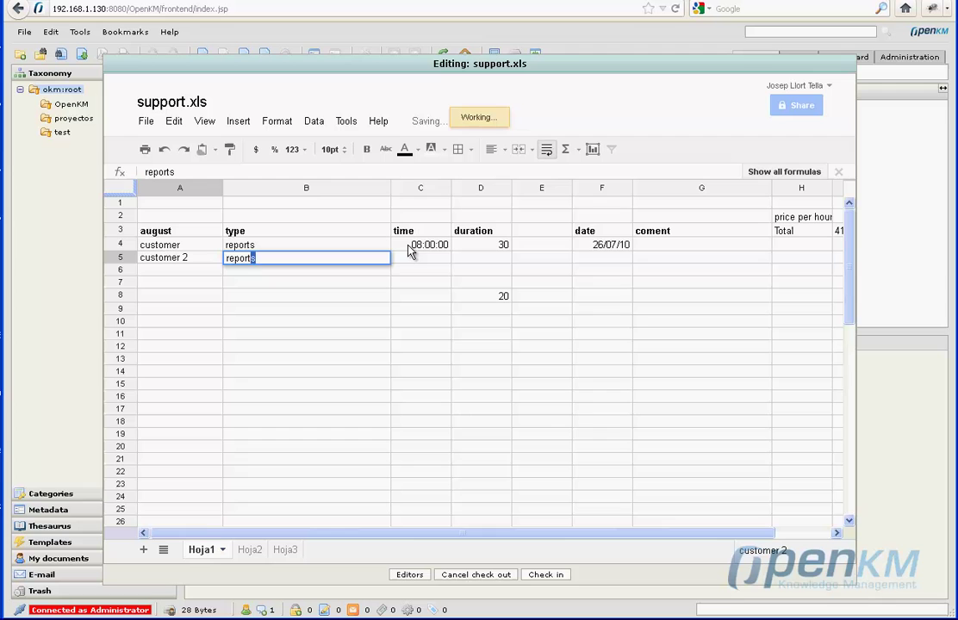
pyautogui.write('s 2')
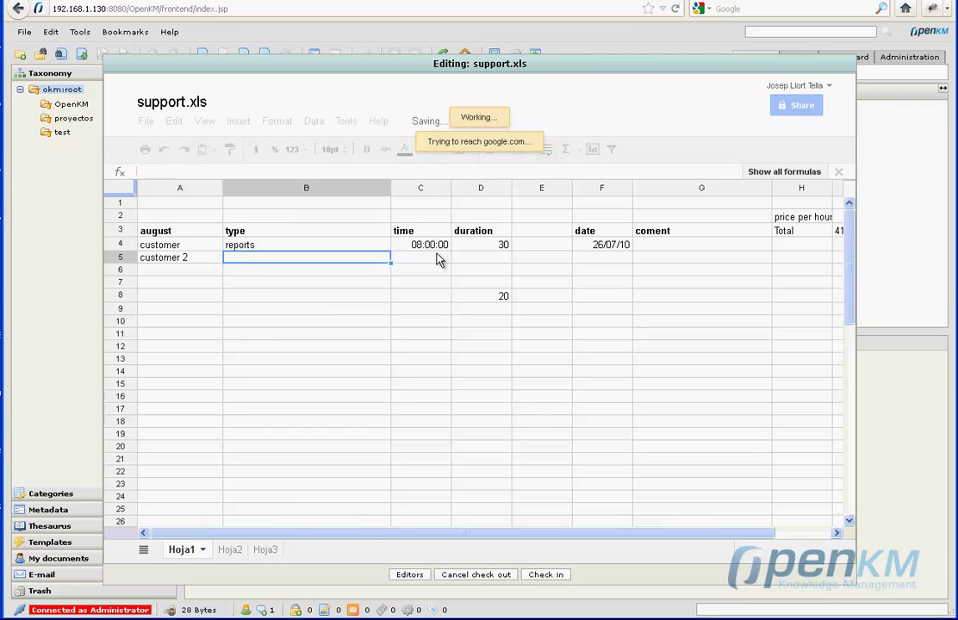
pyautogui.click(438, 260)
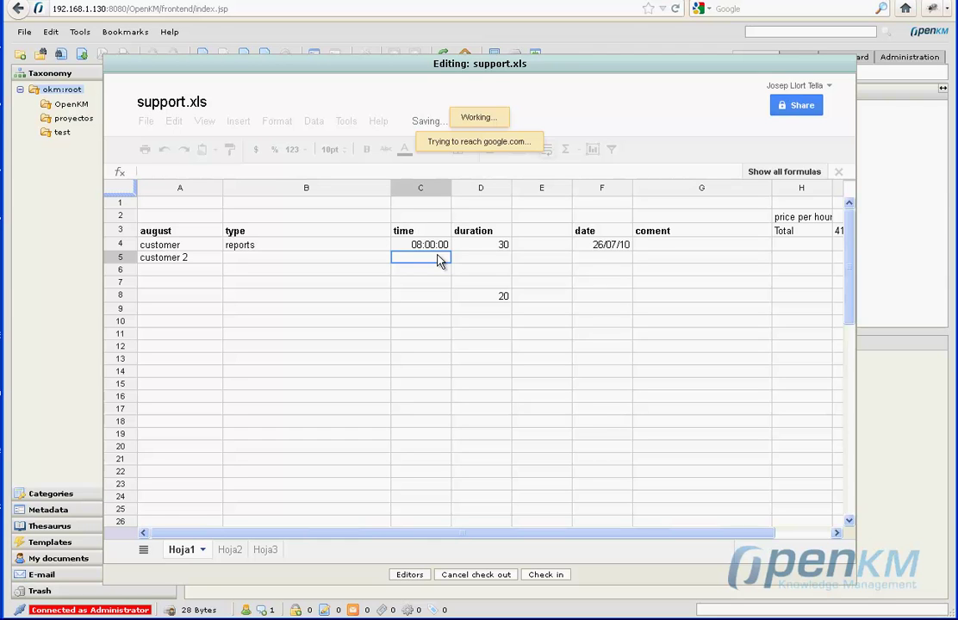
# Fill D5 with 15, C5 with 07:00:00, and correct B5 to 'reports2'.
pyautogui.click(499, 249)
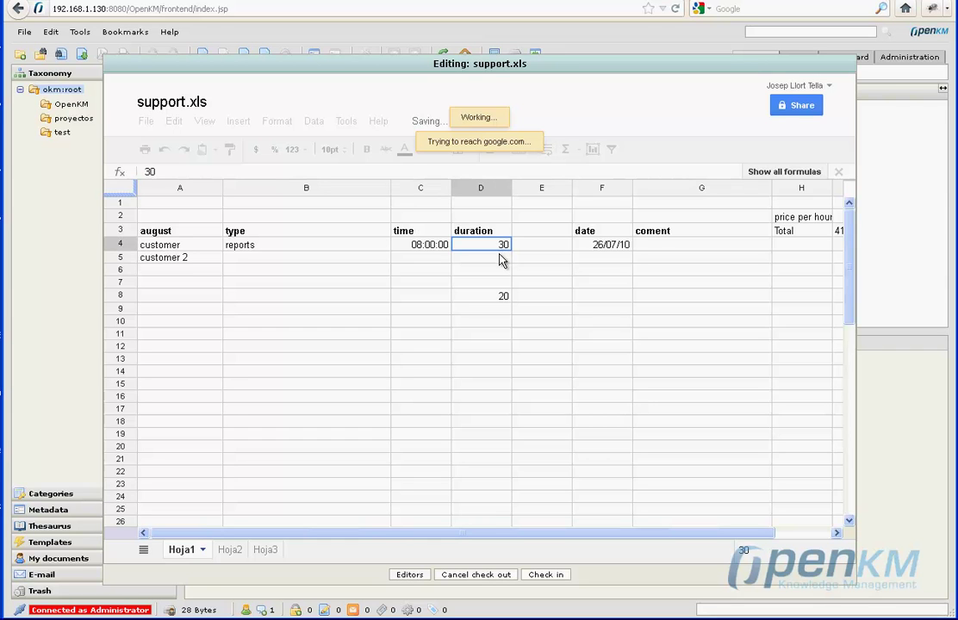
pyautogui.click(499, 255)
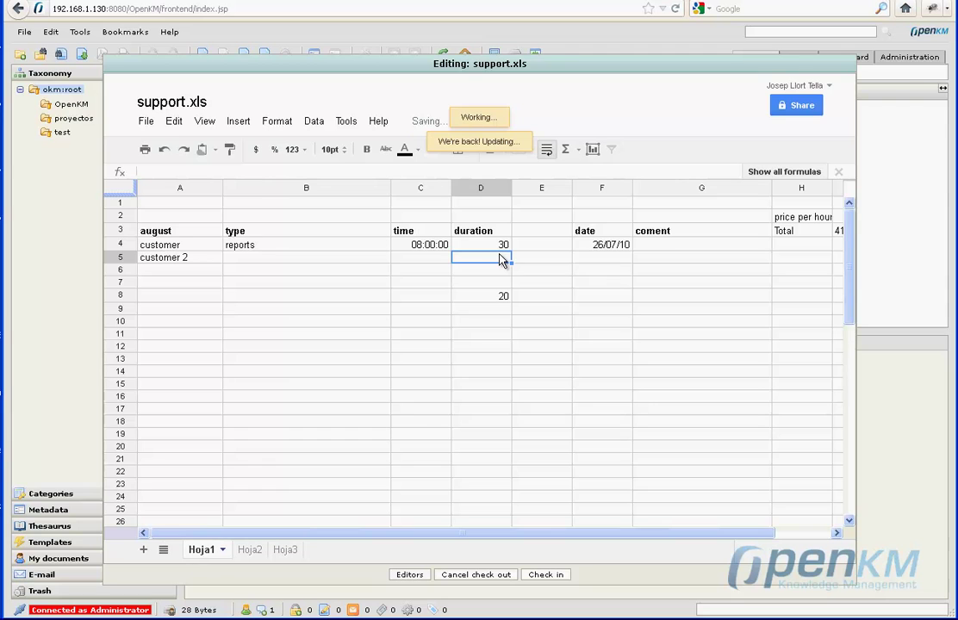
pyautogui.write('15')
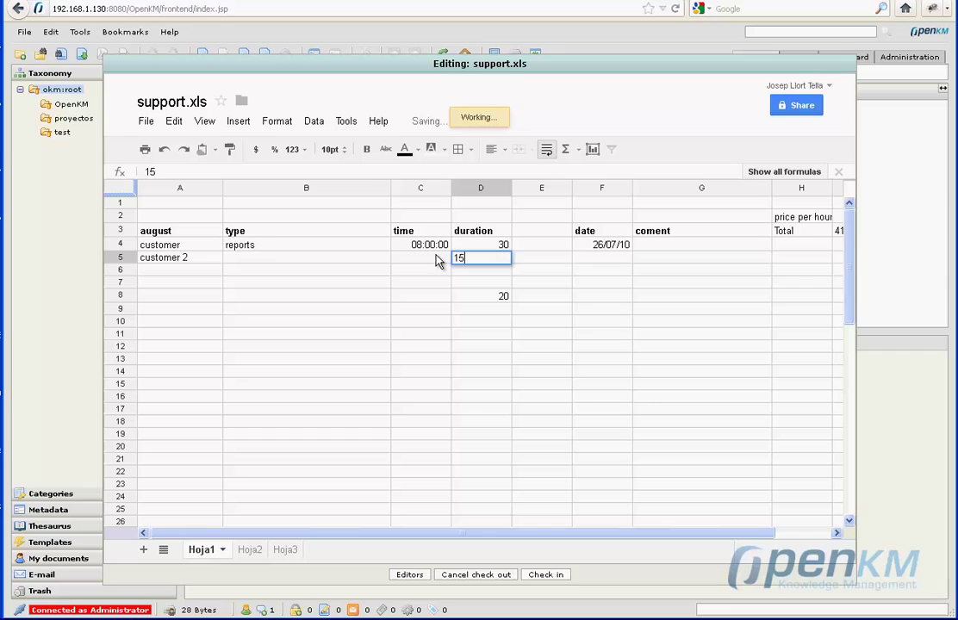
pyautogui.click(438, 260)
pyautogui.write('07')
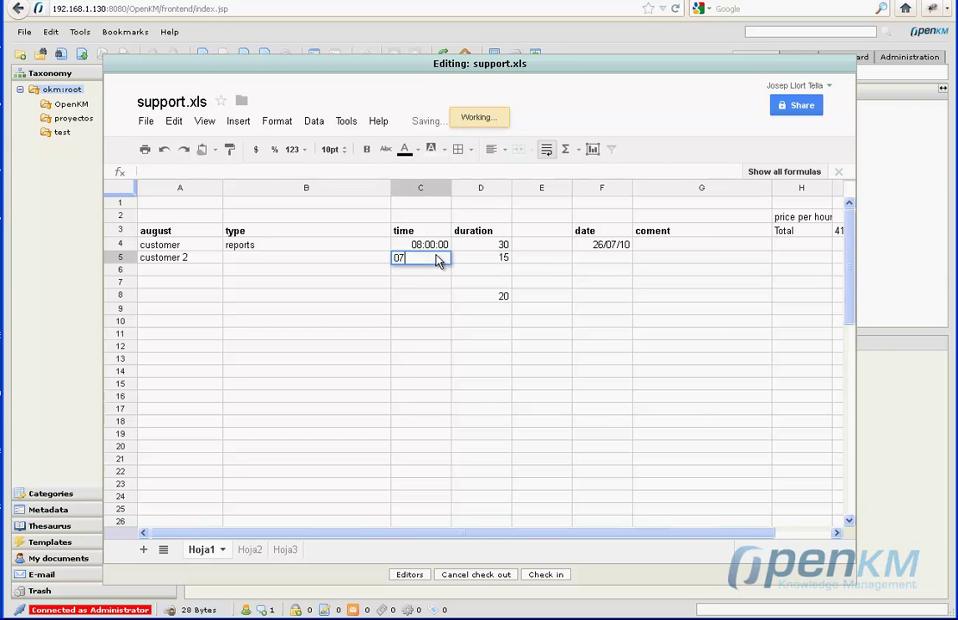
pyautogui.write(':00:00')
pyautogui.click(343, 255)
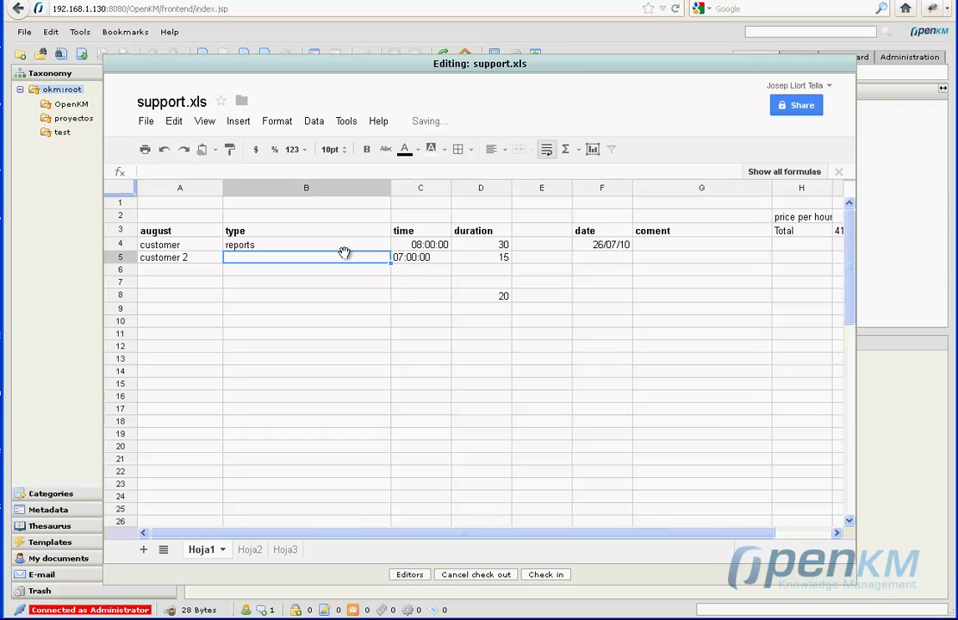
pyautogui.write('repor')
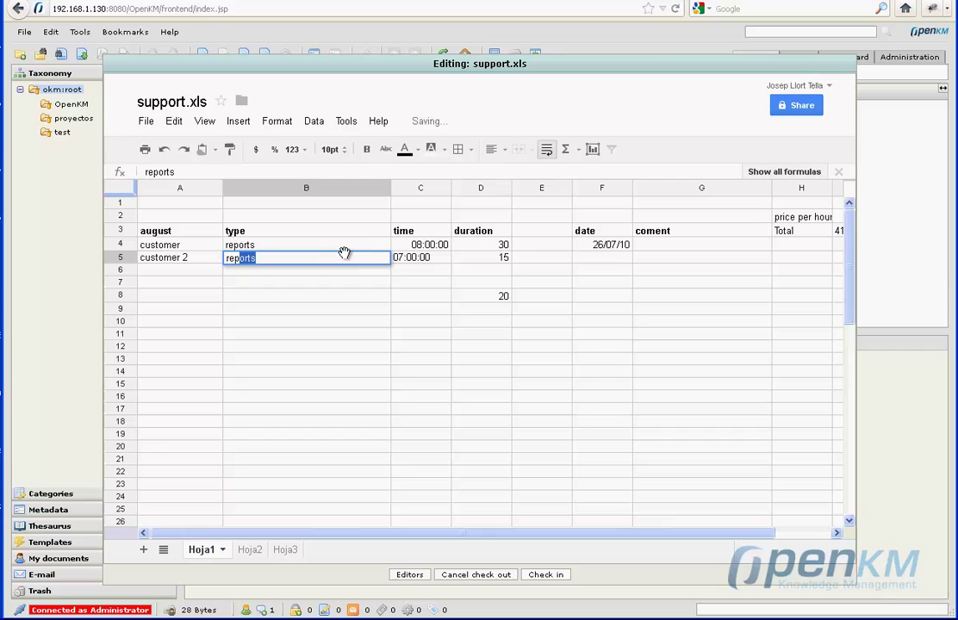
pyautogui.write('ts2')
pyautogui.click(602, 265)
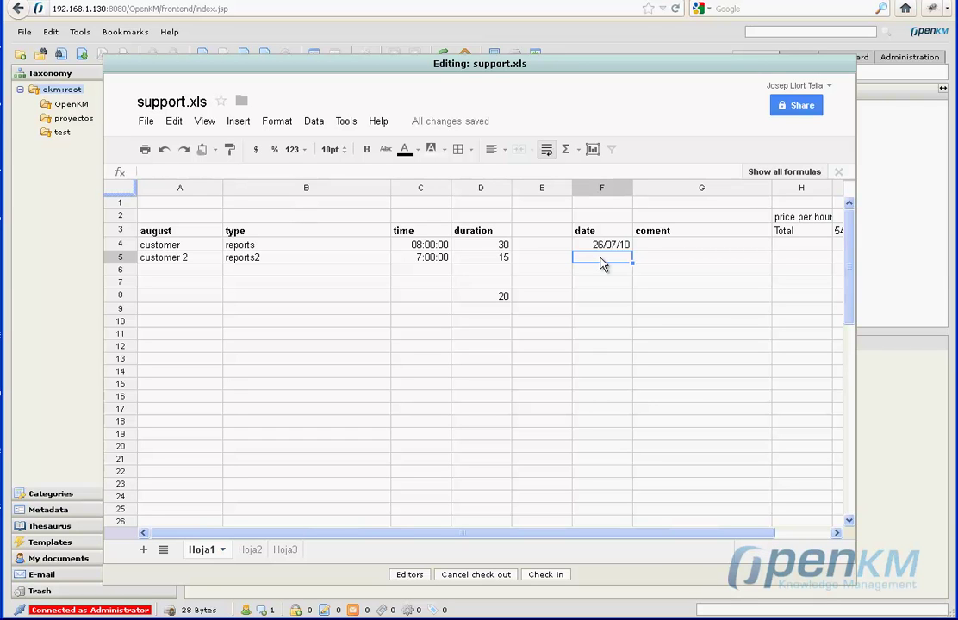
pyautogui.click(801, 536)
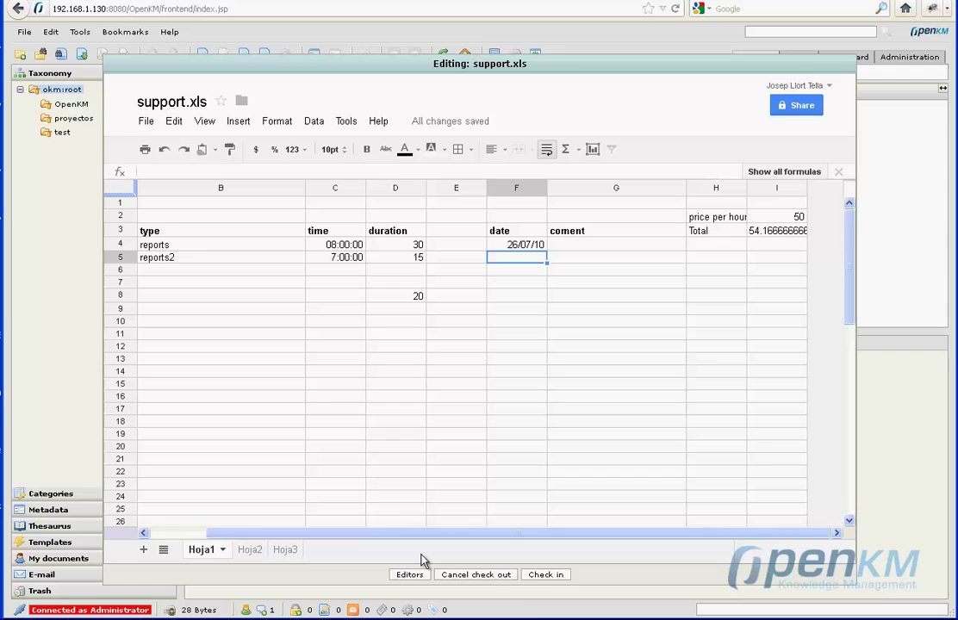
# Check in support.xls, open it in Zoho Sheet, then close the Zoho editor.
pyautogui.click(544, 579)
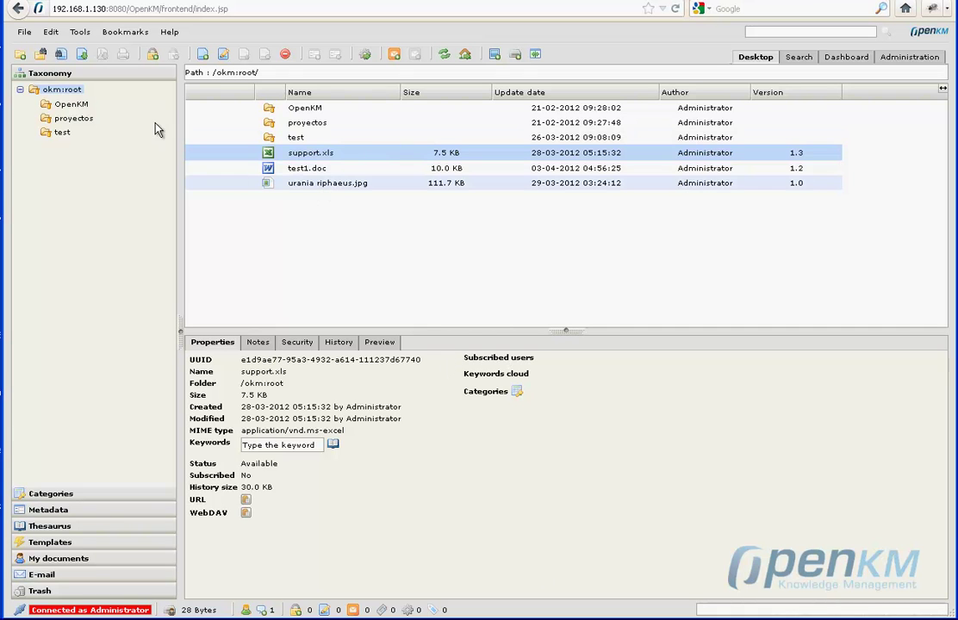
pyautogui.click(79, 32)
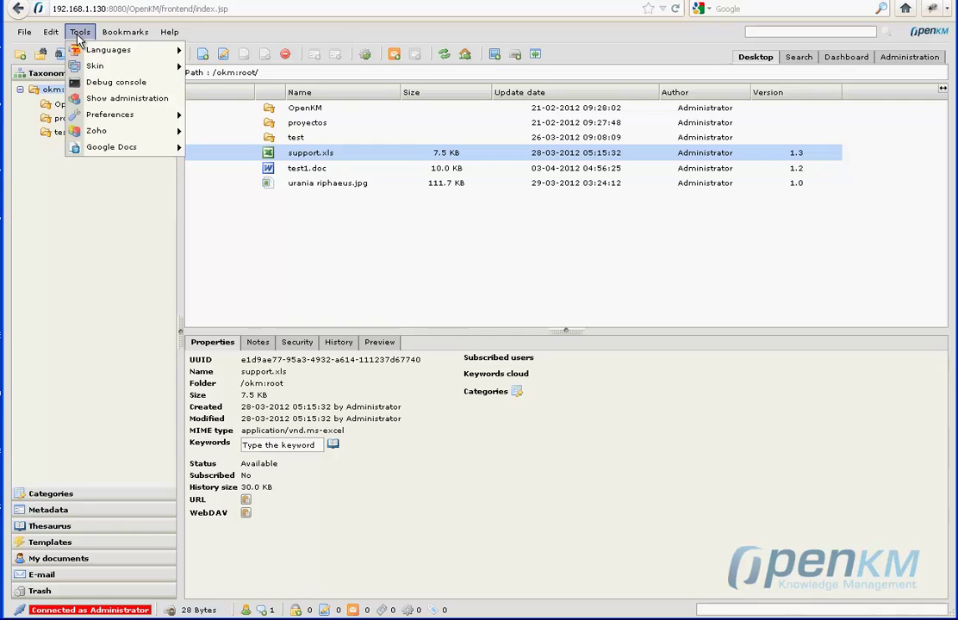
pyautogui.moveTo(96, 131)
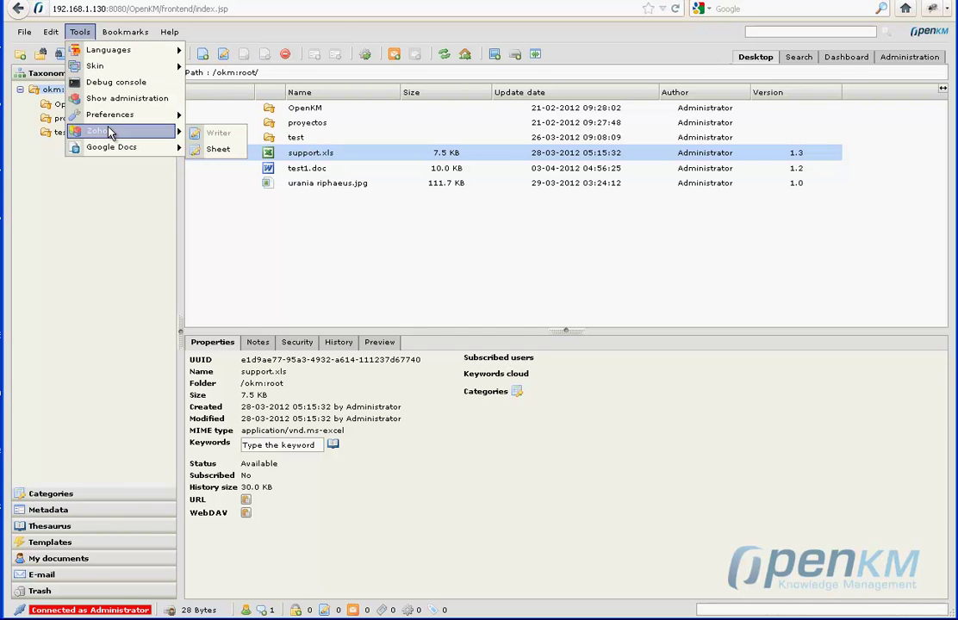
pyautogui.click(218, 151)
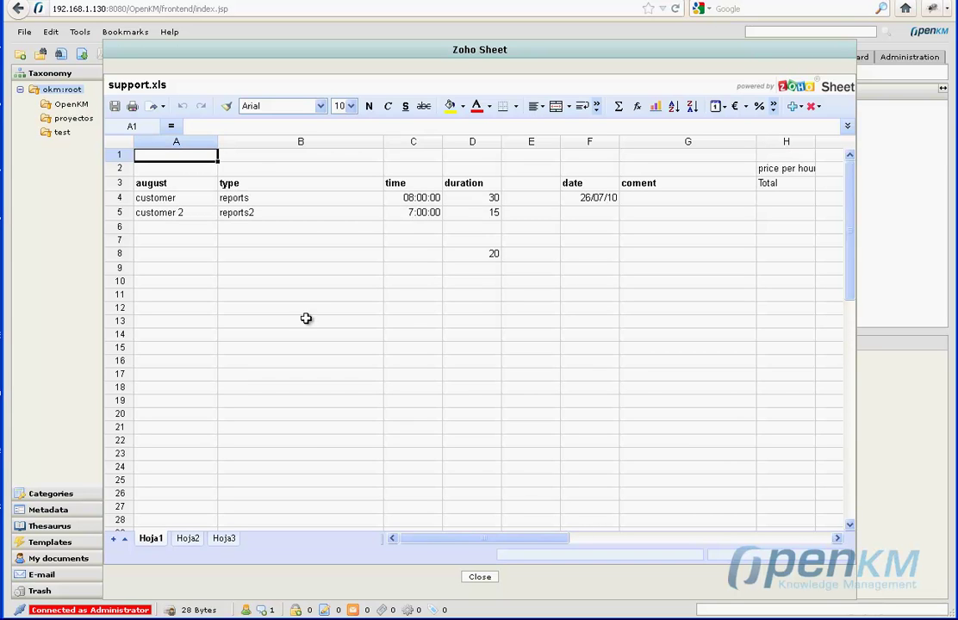
pyautogui.click(481, 578)
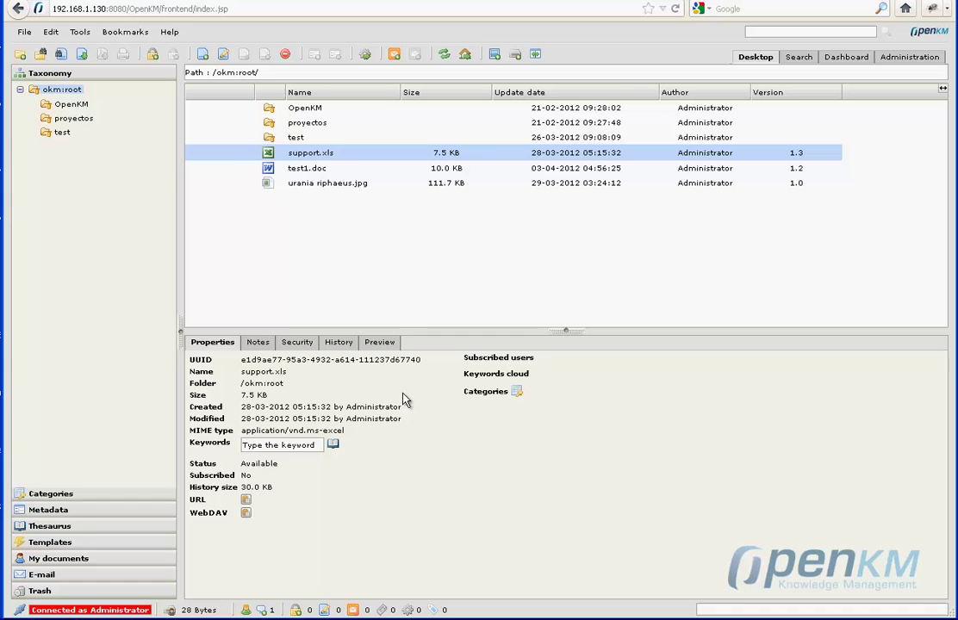
# View test1.doc in Zoho Writer, then close the Writer editor.
pyautogui.click(317, 169)
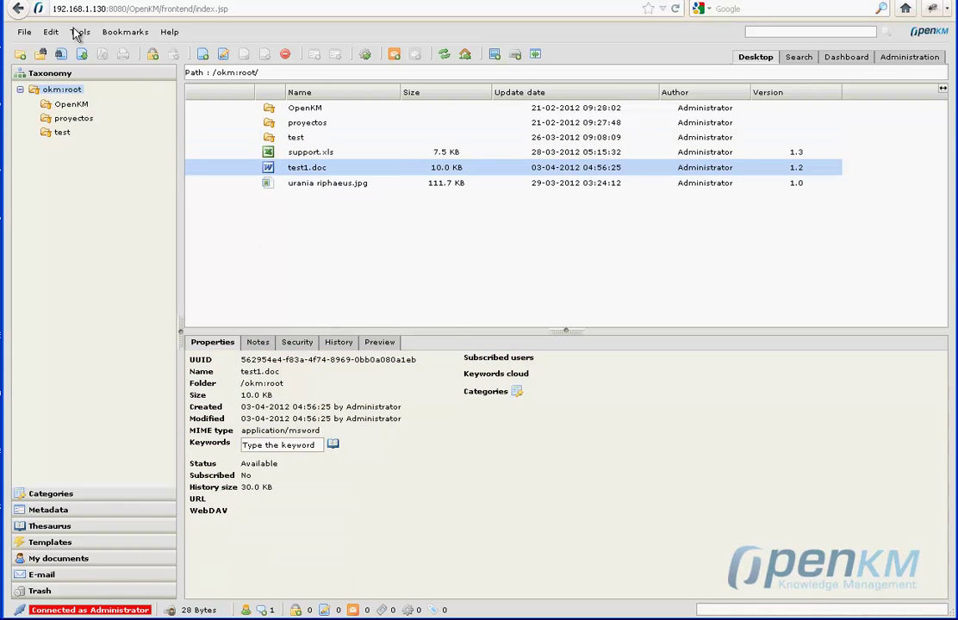
pyautogui.click(78, 32)
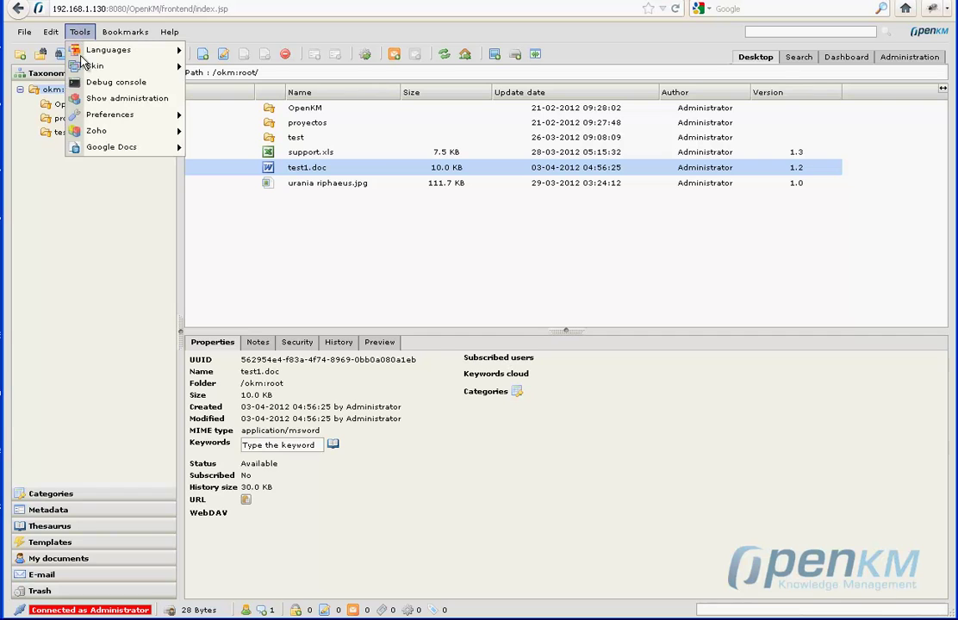
pyautogui.moveTo(103, 130)
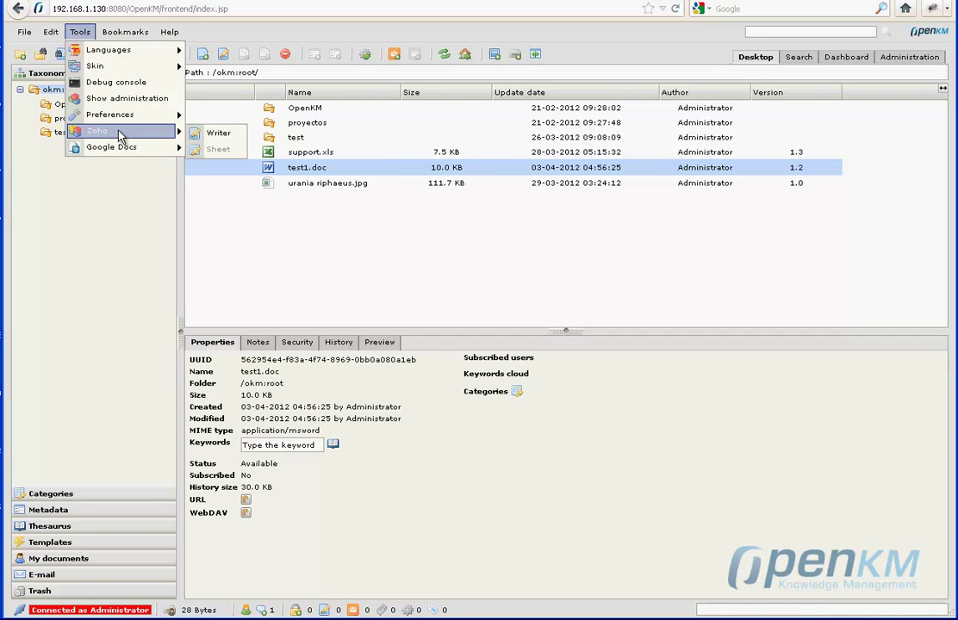
pyautogui.click(211, 136)
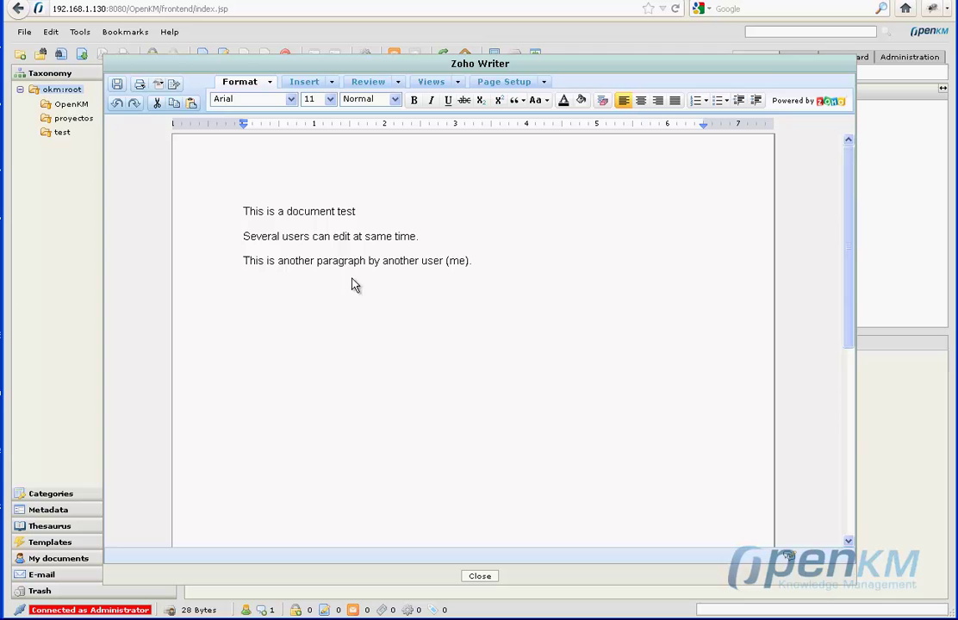
pyautogui.click(480, 576)
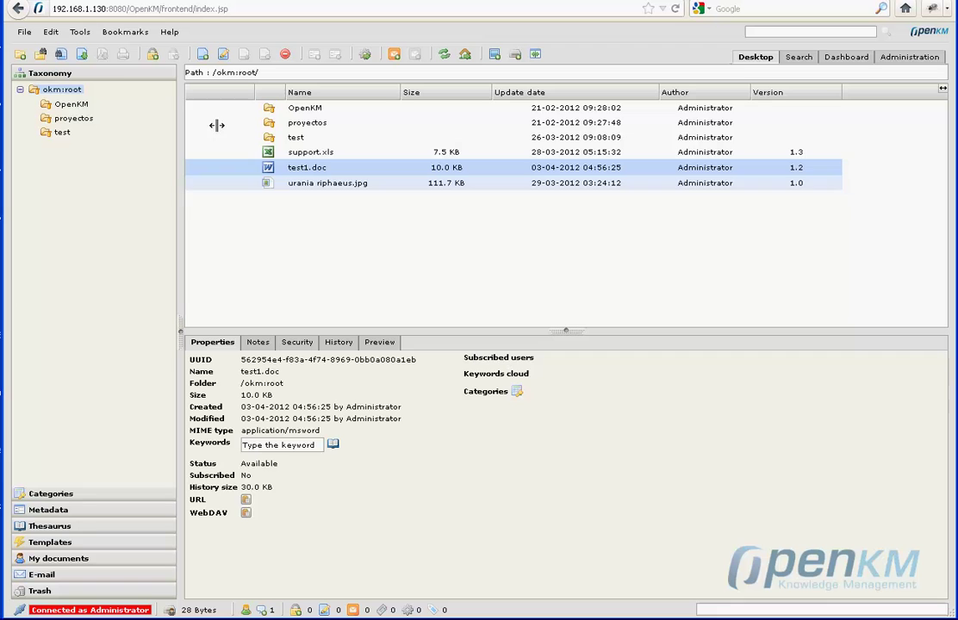
# Export test1.doc to Google Docs through the Google Docs tools menu and confirm the export.
pyautogui.click(79, 31)
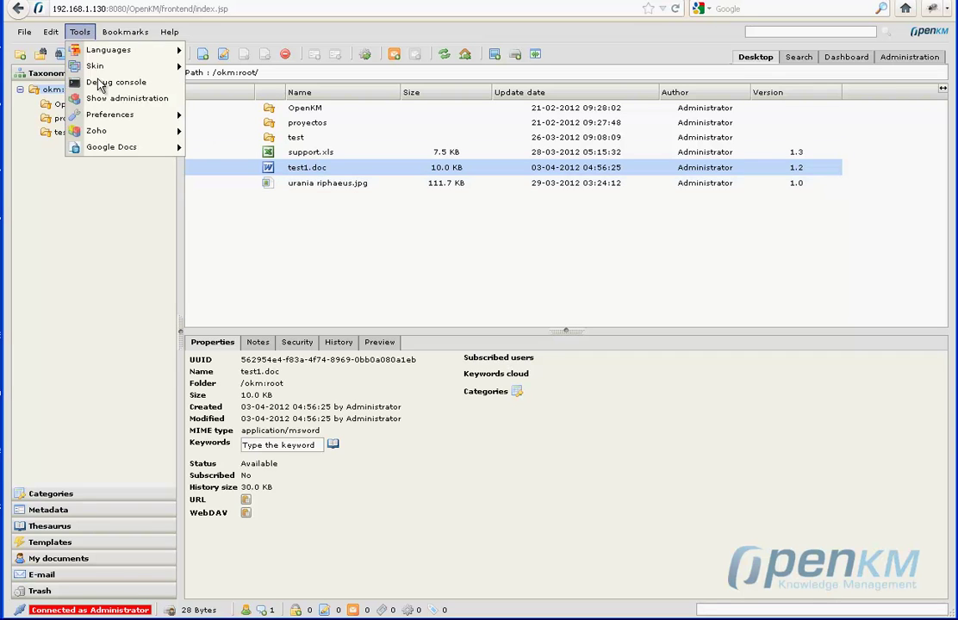
pyautogui.moveTo(122, 150)
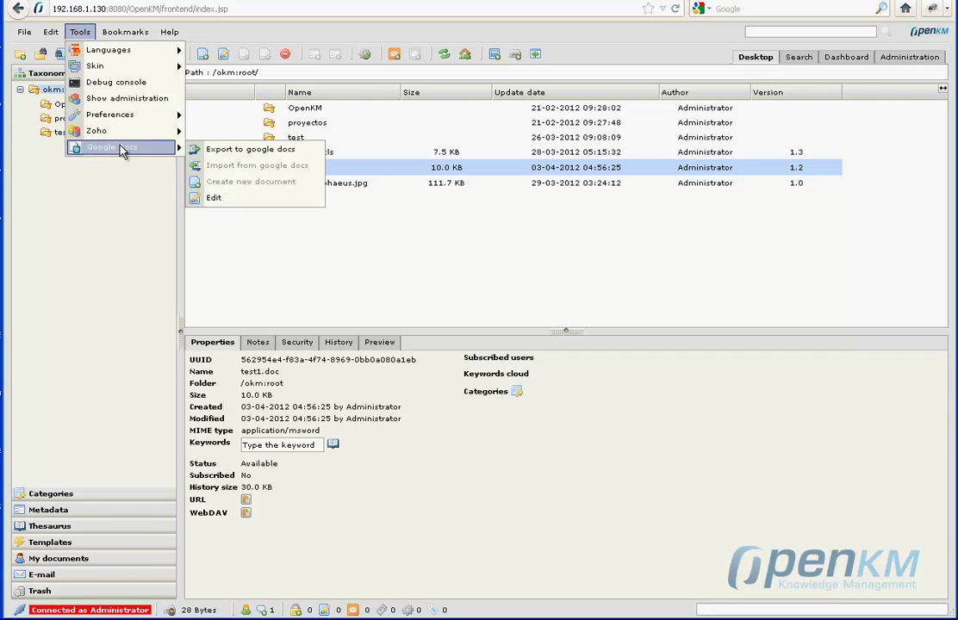
pyautogui.click(262, 152)
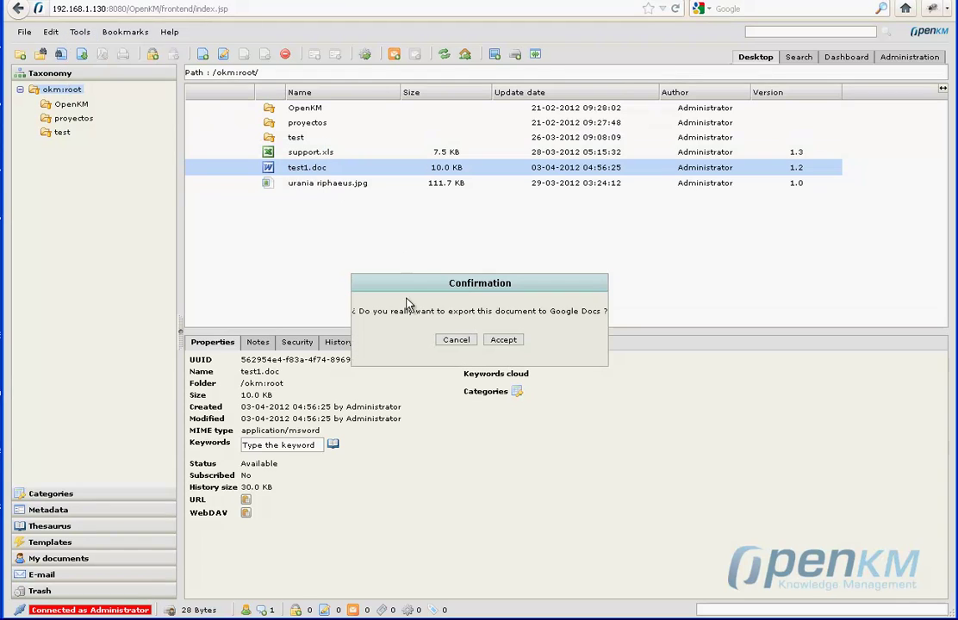
pyautogui.click(505, 342)
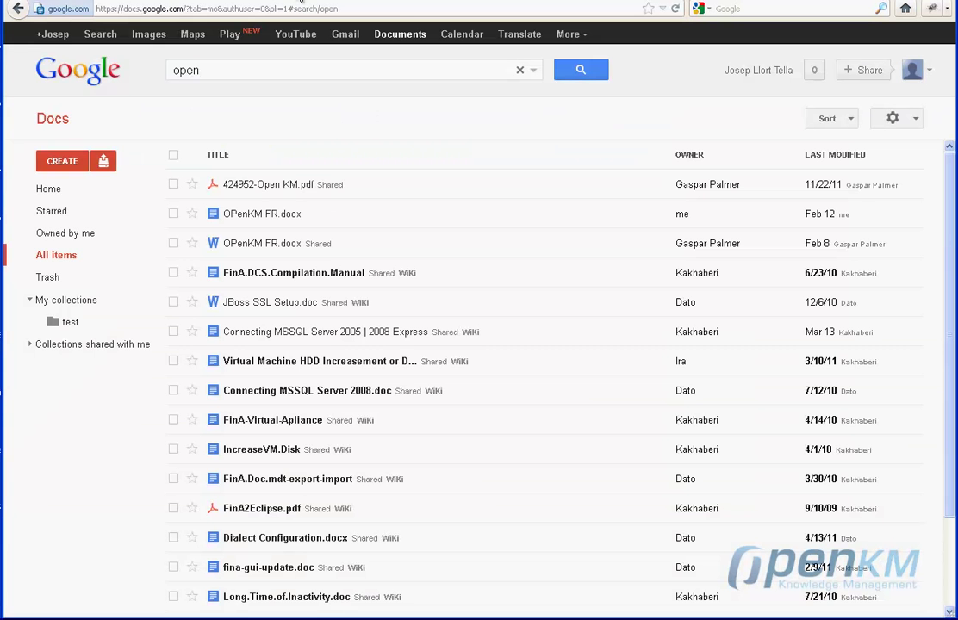
# Delete 'open' from the Google Docs search box and rerun the empty search to list all items.
pyautogui.click(161, 60)
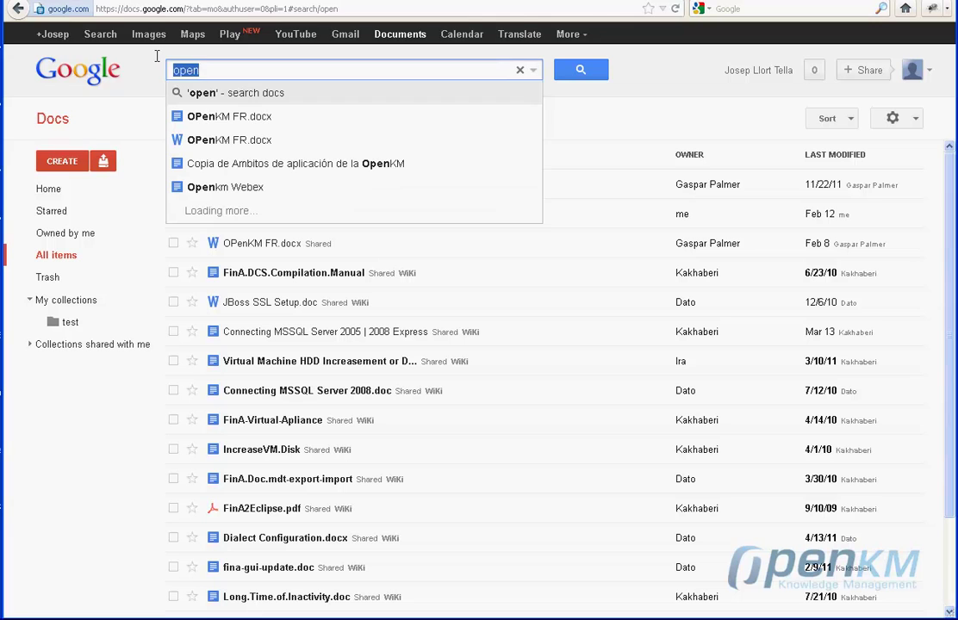
pyautogui.press('BackSpace')
pyautogui.press('Return')
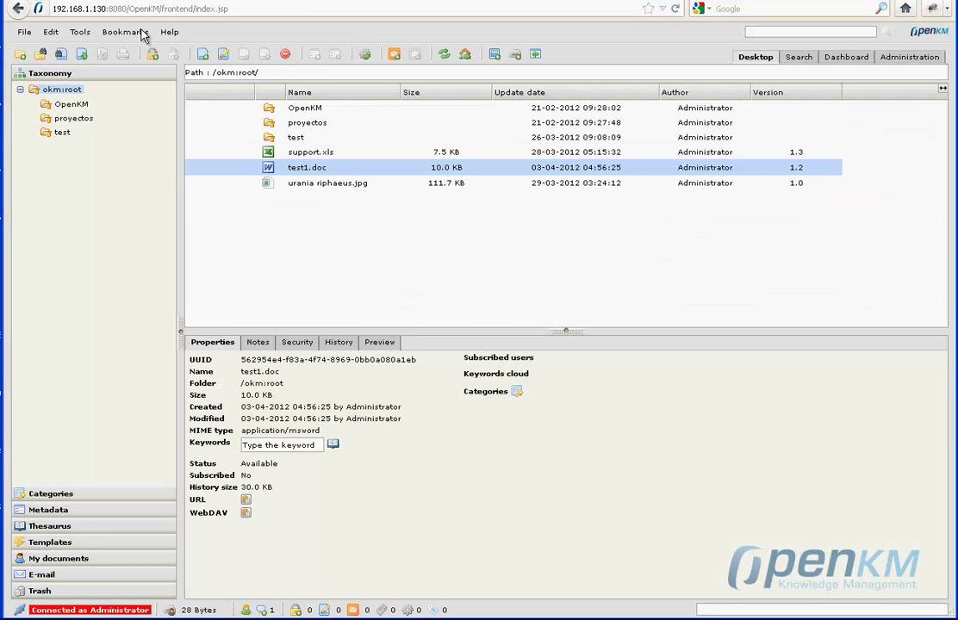
# Search Google documents for 'con' and import 'Copia de Ambitos de aplicación de la OpenKM' into OpenKM.
pyautogui.click(76, 33)
pyautogui.click(81, 33)
pyautogui.click(81, 33)
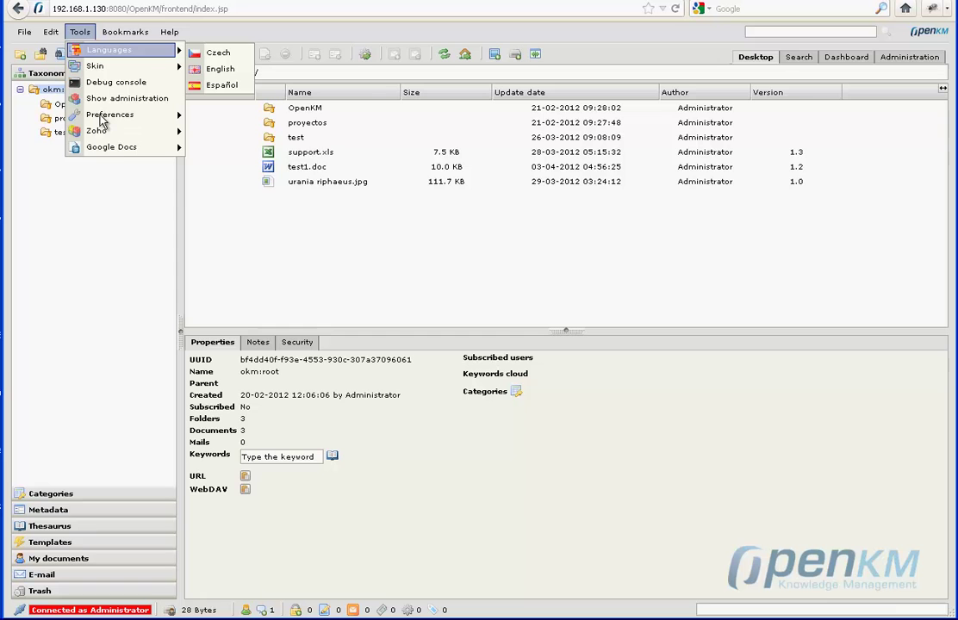
pyautogui.moveTo(111, 147)
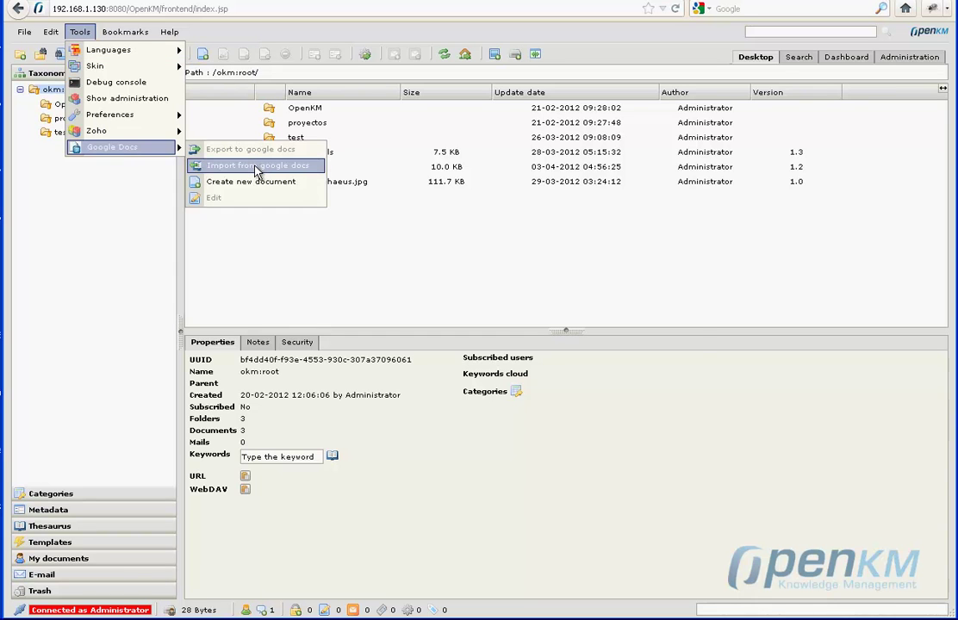
pyautogui.click(256, 168)
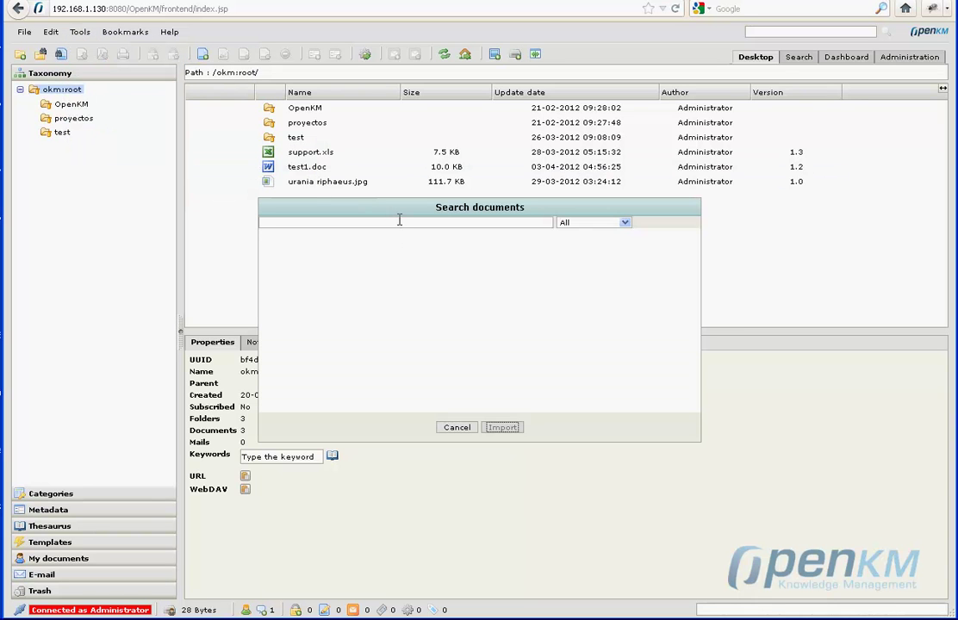
pyautogui.write('con')
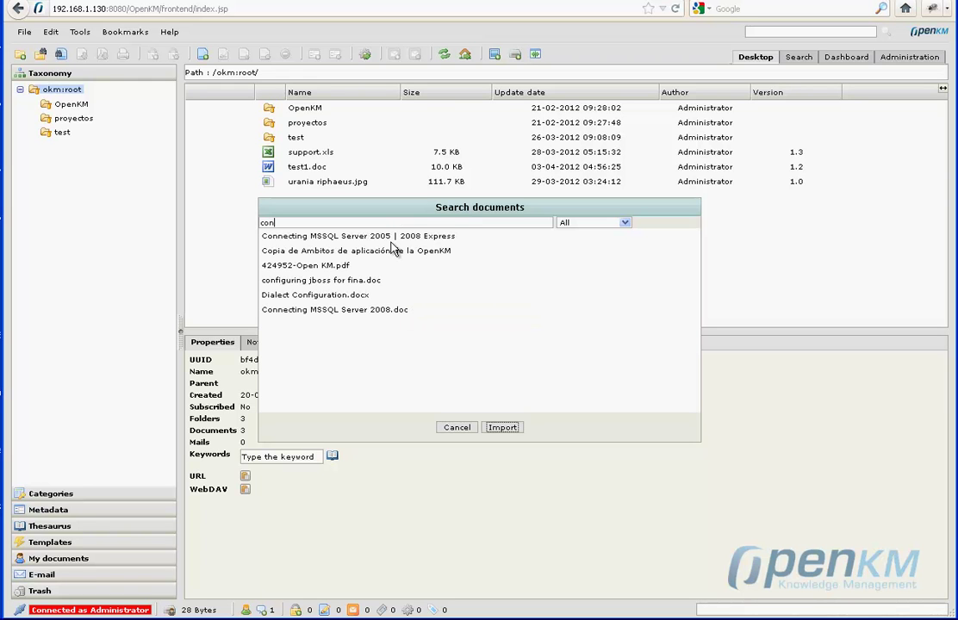
pyautogui.click(325, 281)
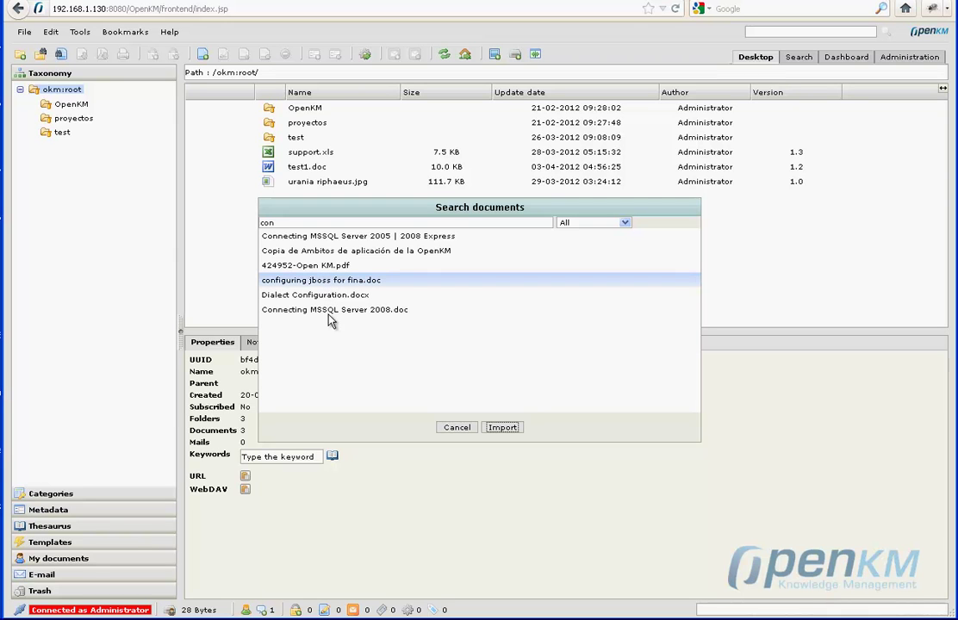
pyautogui.click(329, 252)
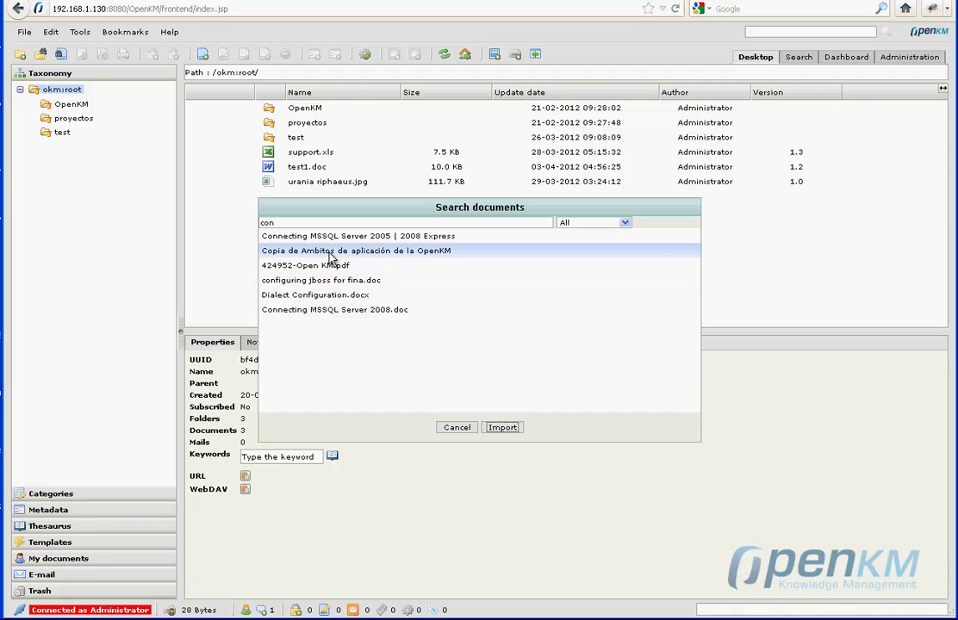
pyautogui.click(502, 427)
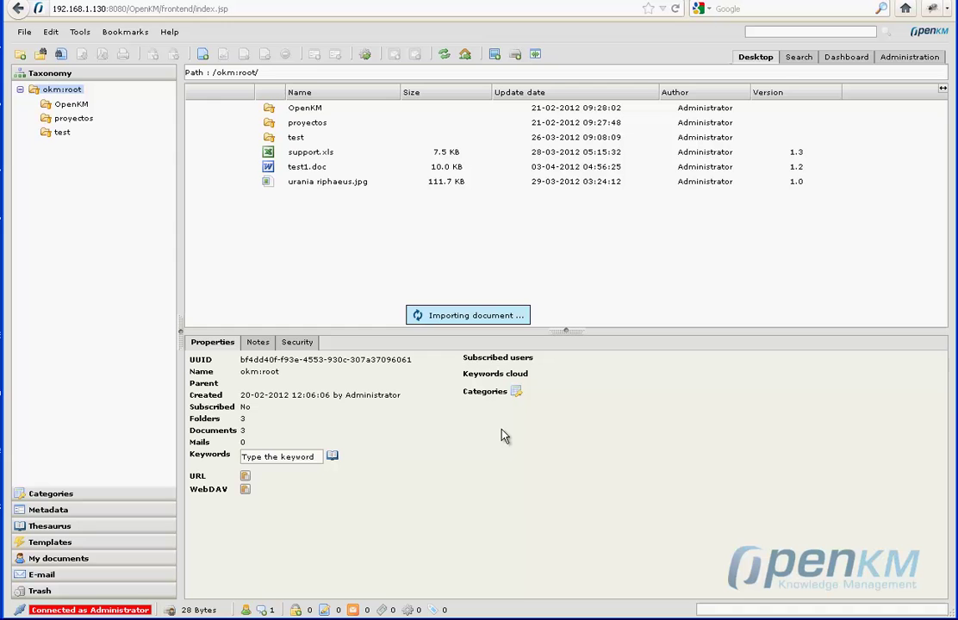